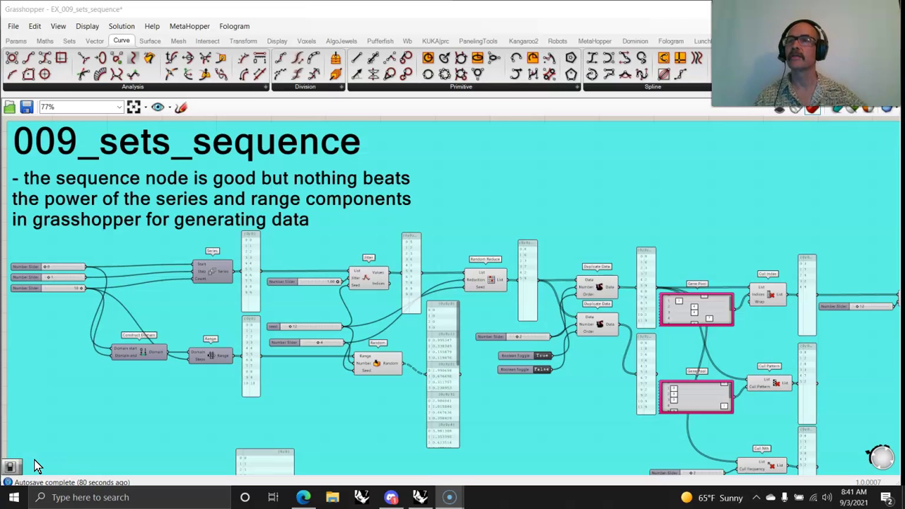
Examine the Fibonacci, Pi and Golden Ratio examples and the Sequence components available in the Sets category
left_click(65, 36)
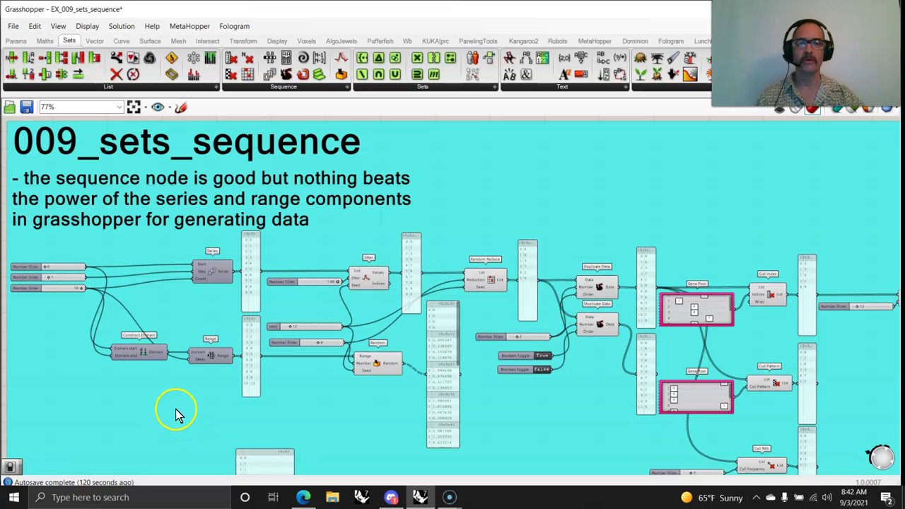
right_click_drag(138, 413, 219, 247)
scroll(225, 315, "up", 3)
right_click_drag(221, 322, 295, 278)
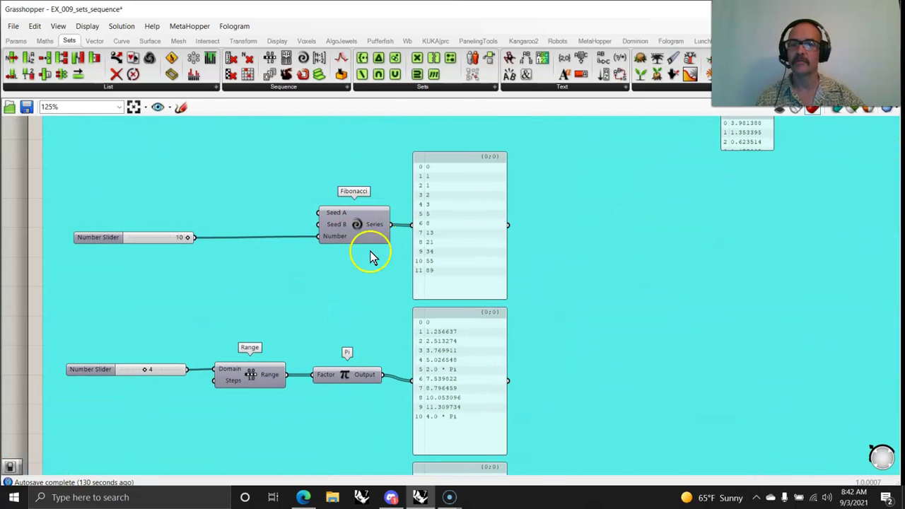
right_click_drag(307, 323, 313, 224)
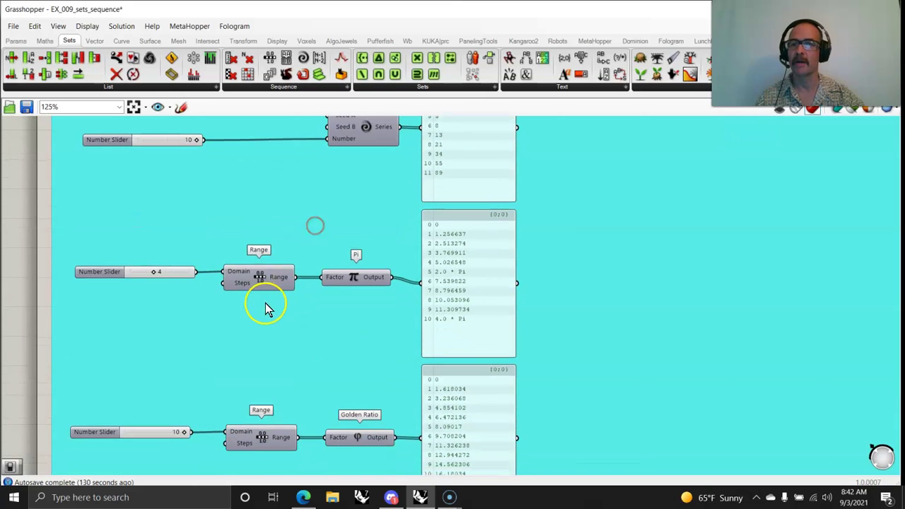
right_click_drag(294, 357, 282, 251)
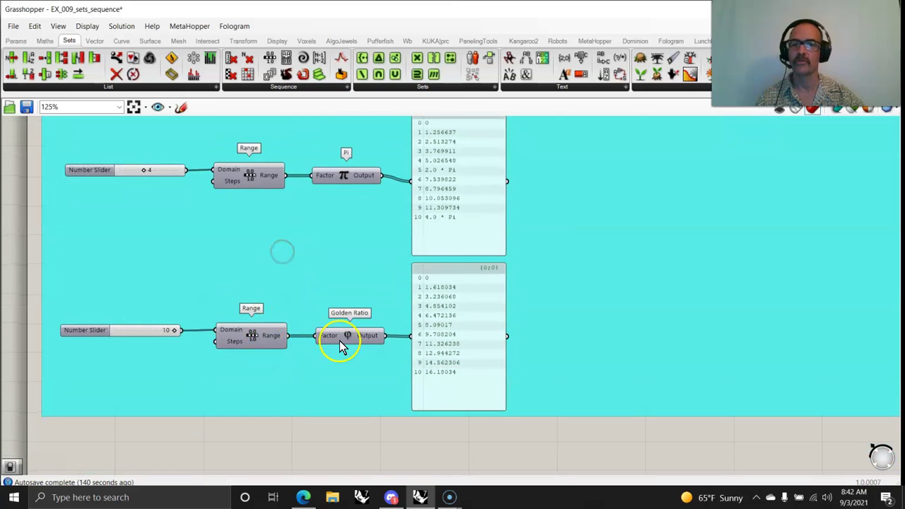
right_click_drag(347, 356, 330, 459)
left_click(279, 87)
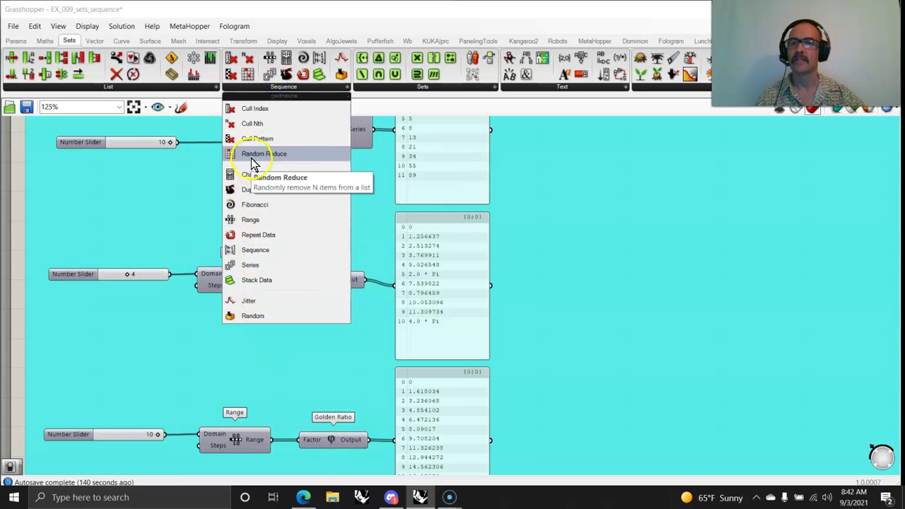
left_click(169, 202)
Ungroup the coloured group that encloses the whole 009_sets_sequence definition
right_click_drag(188, 196, 203, 322)
scroll(235, 287, "down", 3)
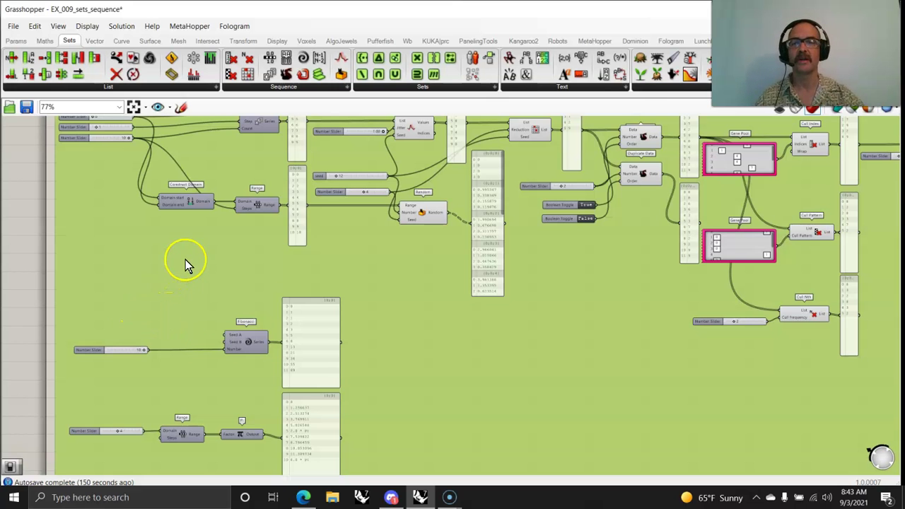
scroll(186, 264, "down", 5)
right_click_drag(191, 301, 166, 289)
right_click(148, 305)
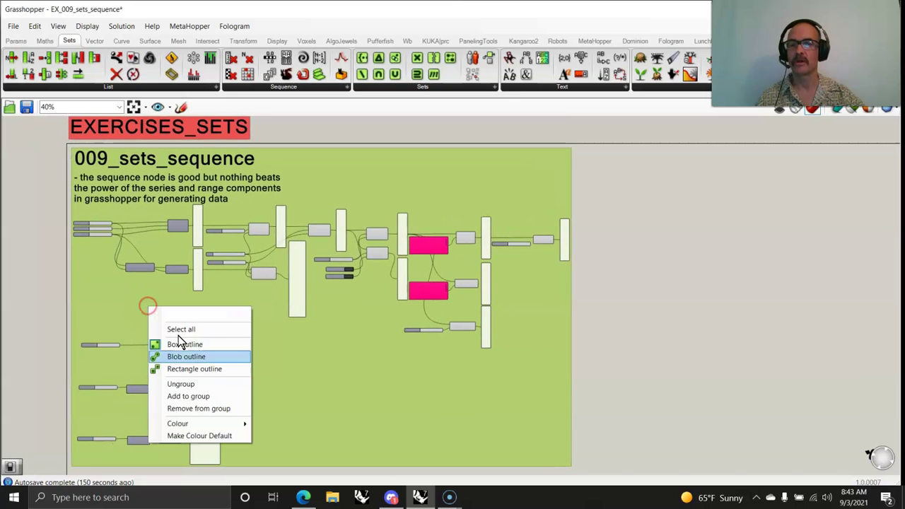
left_click(633, 345)
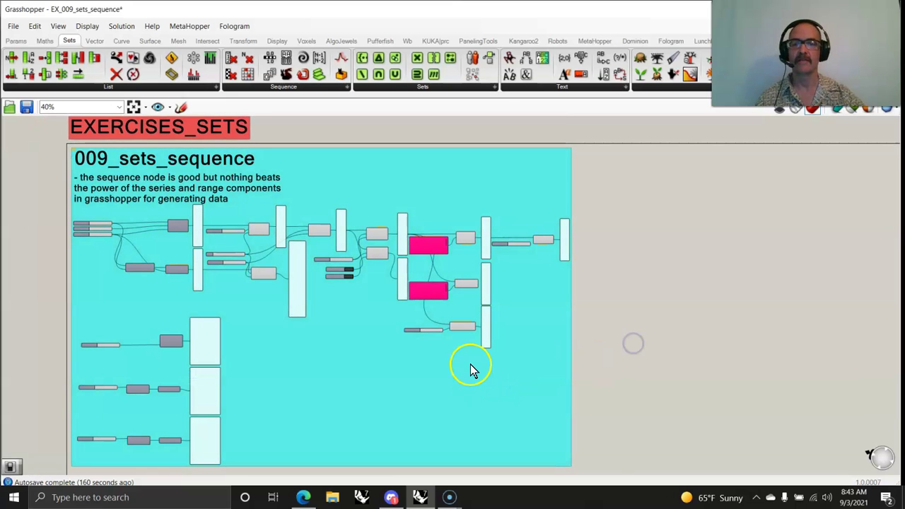
right_click(534, 357)
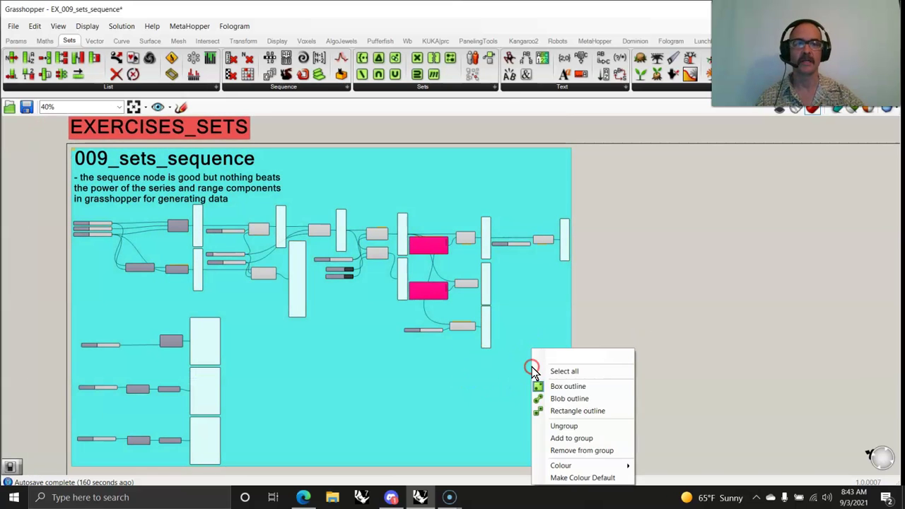
left_click(563, 426)
Examine how the three number sliders feed the Series, Construct Domain and Range components and their output panels
right_click_drag(334, 347, 424, 358)
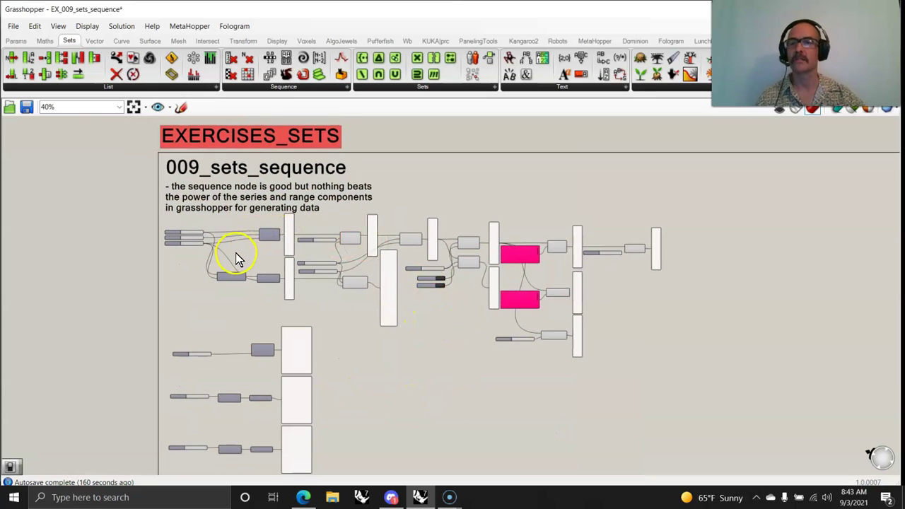
scroll(237, 258, "up", 6)
right_click_drag(307, 243, 372, 280)
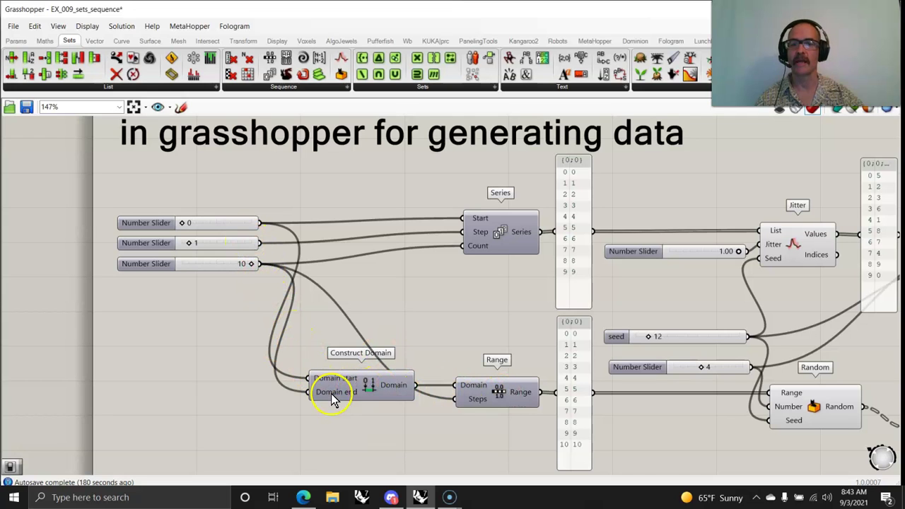
right_click_drag(481, 327, 403, 307)
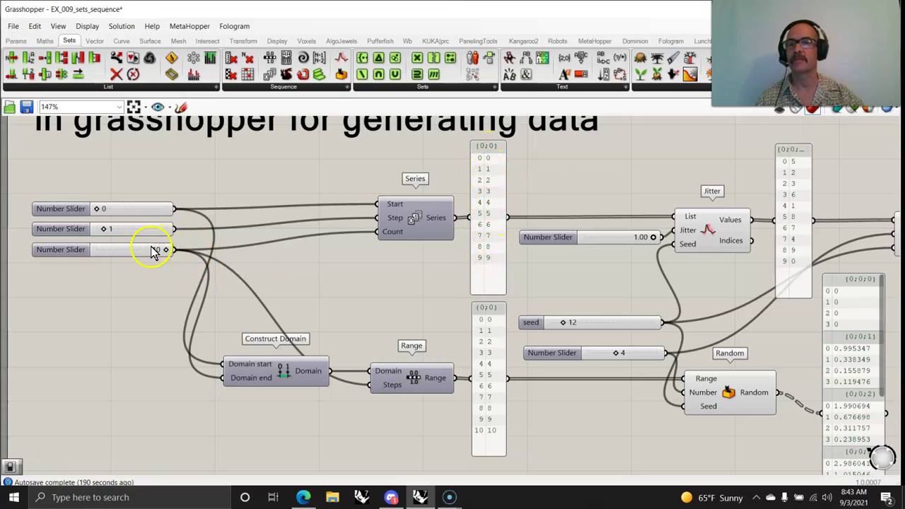
right_click_drag(429, 289, 400, 300)
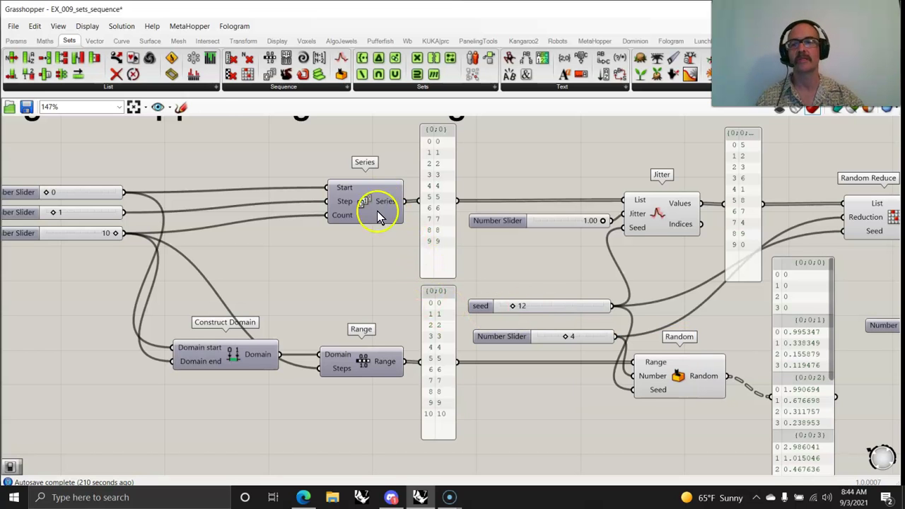
right_click_drag(310, 304, 369, 291)
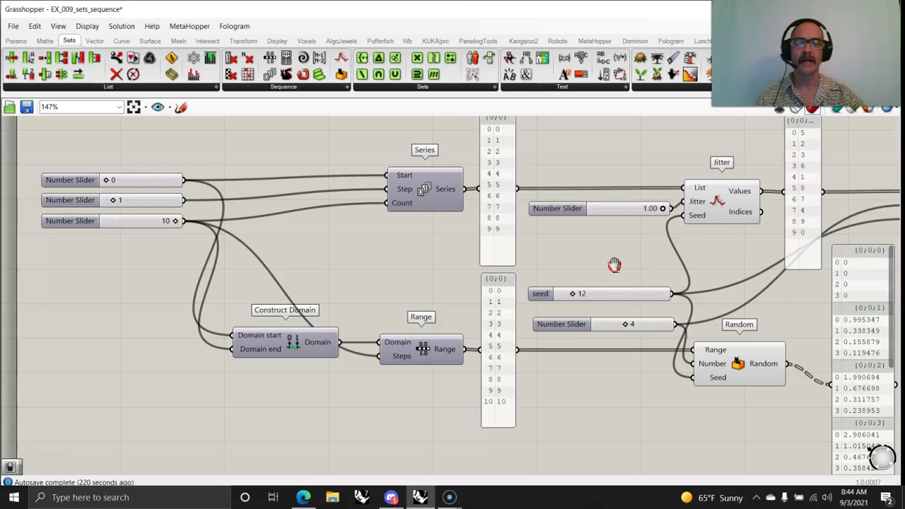
Set the seed slider to 10 and shift the Random component and the number slider feeding its Number input slightly
right_click_drag(616, 263, 420, 261)
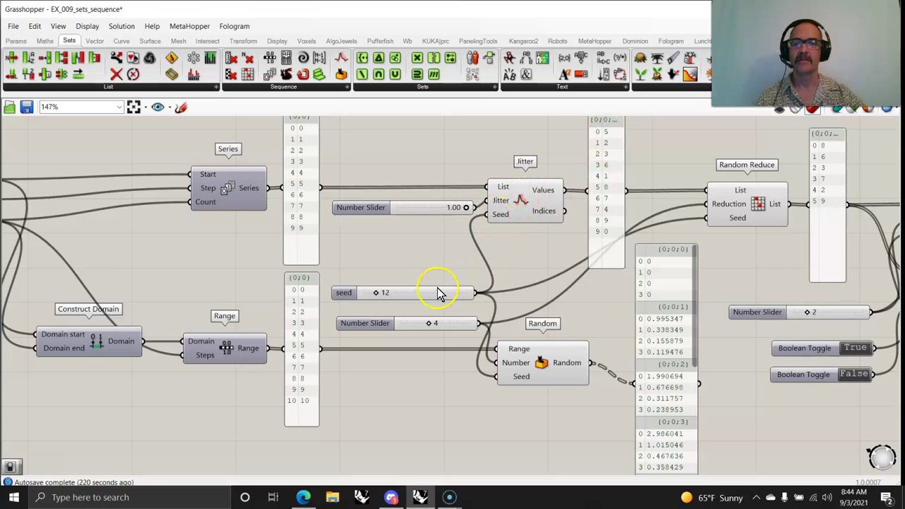
mouse_move(379, 296)
left_mouse_down()
mouse_move(396, 295)
mouse_move(379, 297)
left_mouse_up()
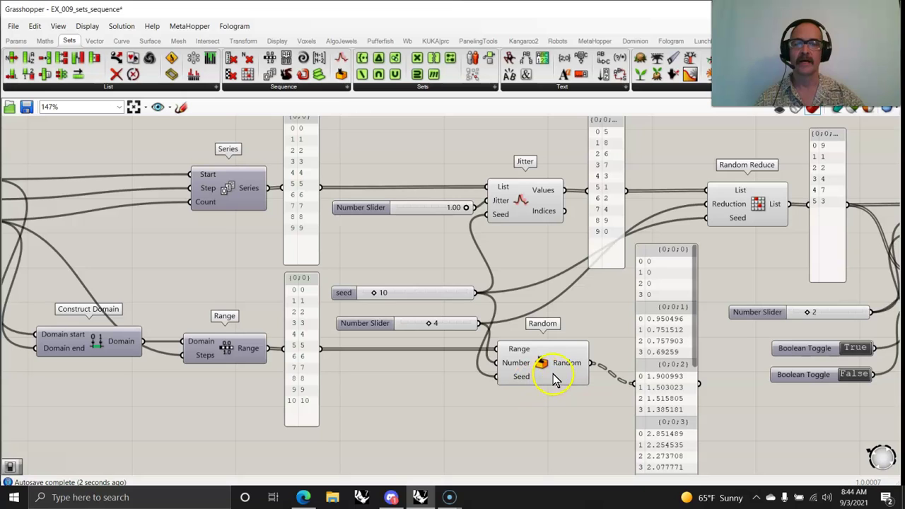
left_click_drag(566, 376, 574, 384)
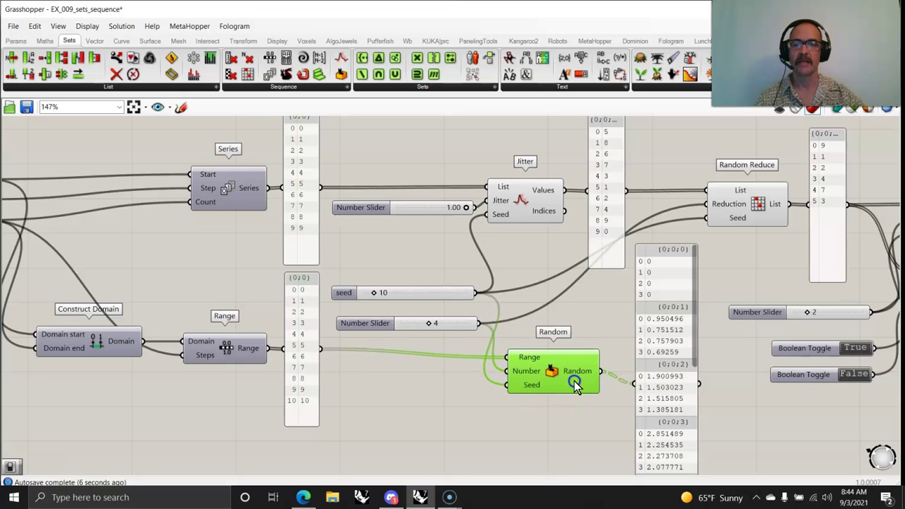
mouse_move(450, 327)
left_mouse_down()
mouse_move(443, 338)
mouse_move(431, 326)
mouse_move(446, 324)
left_mouse_up()
left_click(522, 372)
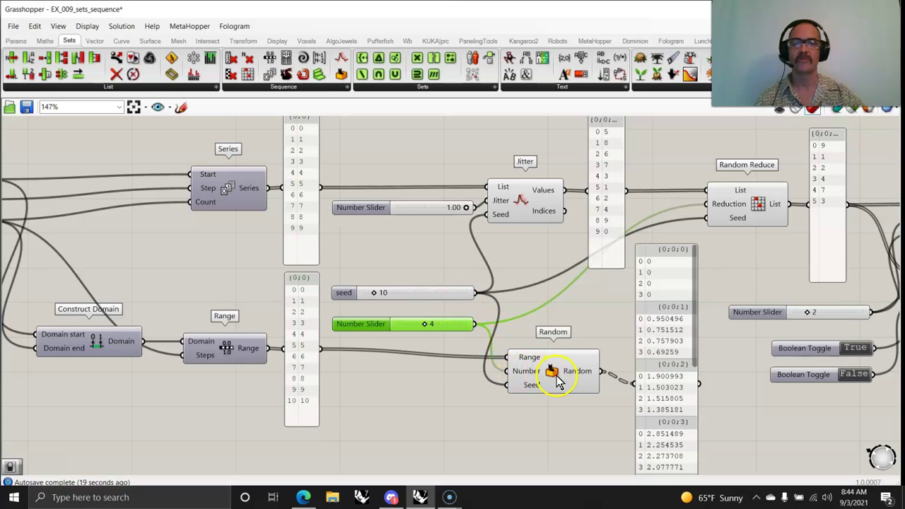
Reposition the Jitter component and the output panels of Jitter and Random, and set the seed slider to 12
left_click_drag(532, 210, 543, 204)
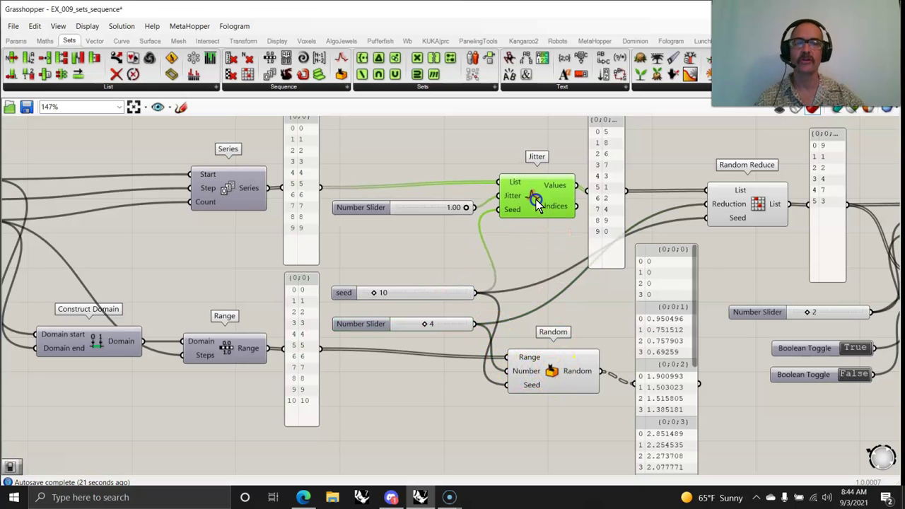
left_click_drag(659, 380, 661, 411)
left_click_drag(615, 238, 641, 234)
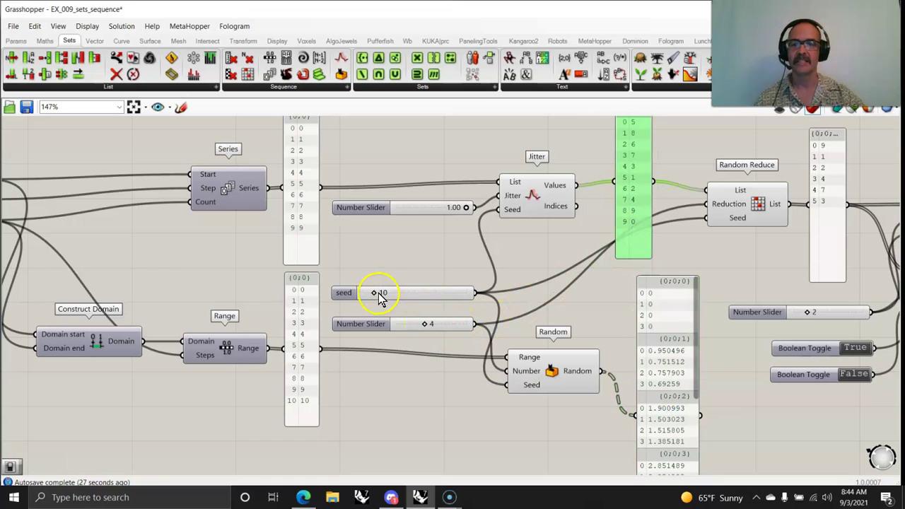
left_click_drag(377, 294, 380, 296)
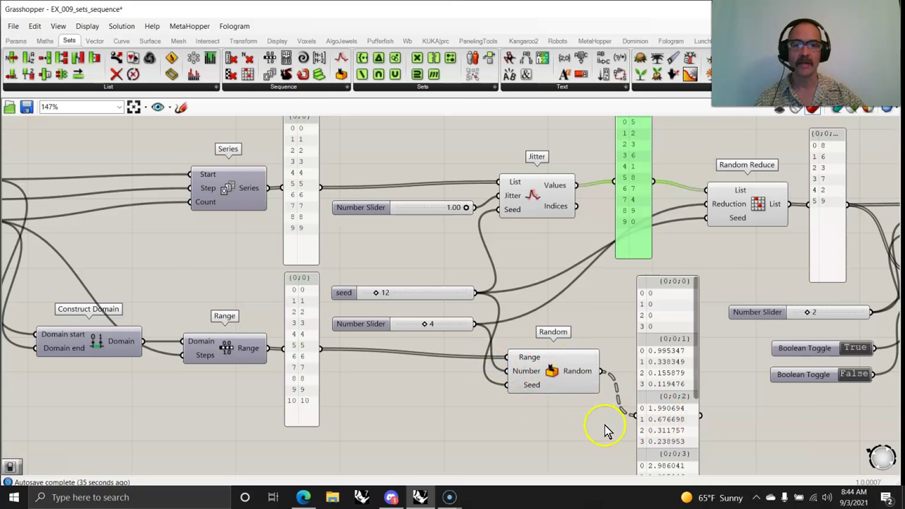
Move the seed slider slightly up, away from the slider below it, and set the seed to 18
right_click_drag(606, 427, 570, 358)
right_click_drag(650, 291, 569, 406)
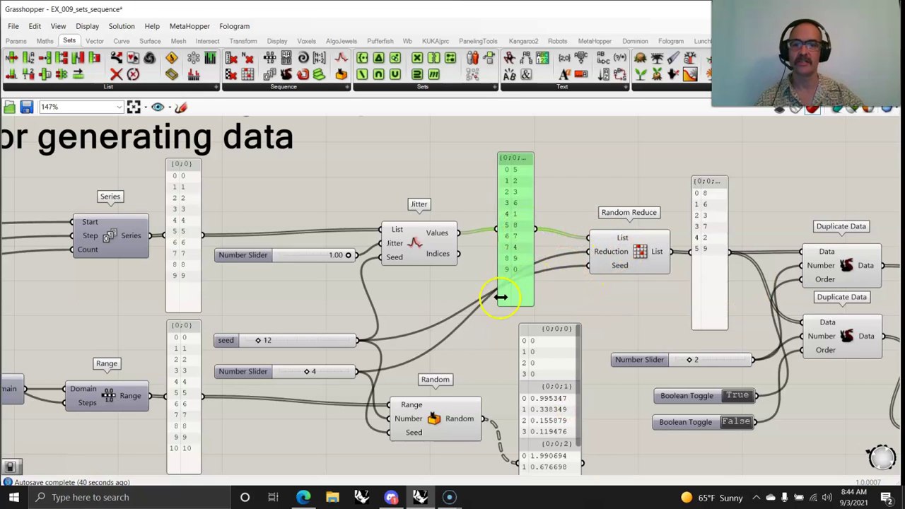
mouse_move(317, 340)
left_mouse_down()
mouse_move(317, 327)
mouse_move(319, 340)
mouse_move(322, 332)
left_mouse_up()
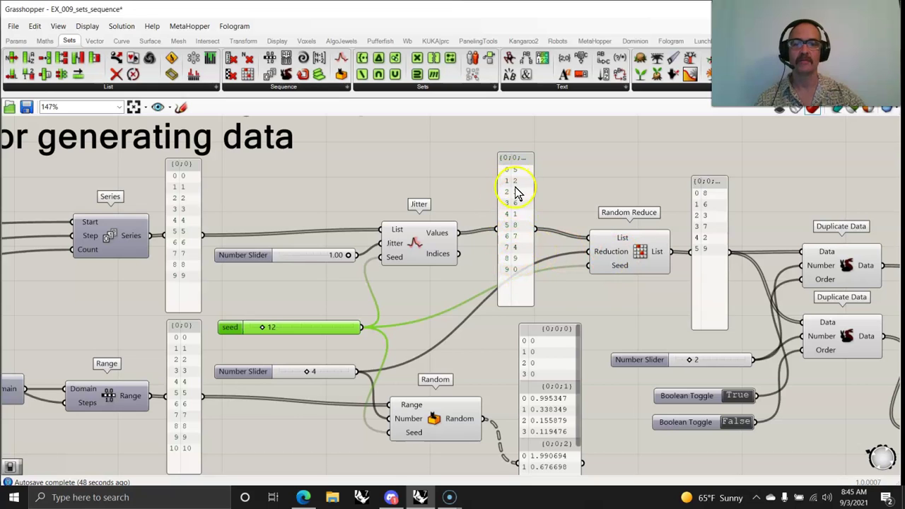
left_click_drag(261, 329, 274, 331)
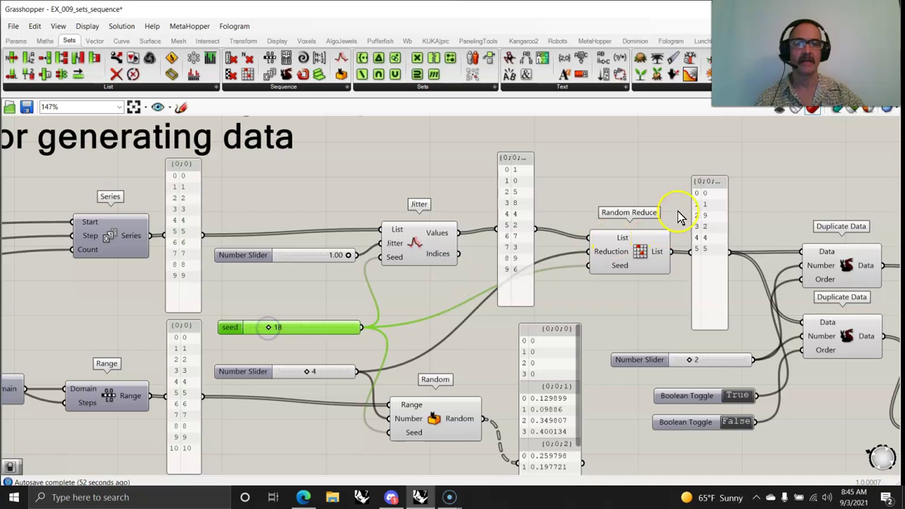
Transfer the Random Reduce panel's outgoing wires to the Random Reduce List output, and move the panel above the component chain
mouse_move(711, 279)
left_mouse_down()
mouse_move(713, 304)
mouse_move(716, 287)
mouse_move(708, 301)
mouse_move(705, 290)
left_mouse_up()
right_click_drag(706, 290, 619, 268)
left_click(640, 227)
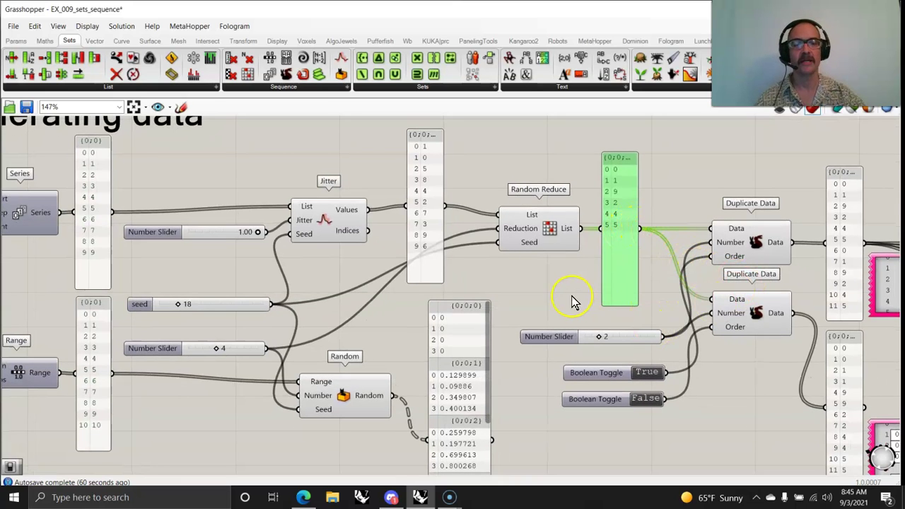
right_click_drag(550, 302, 559, 263)
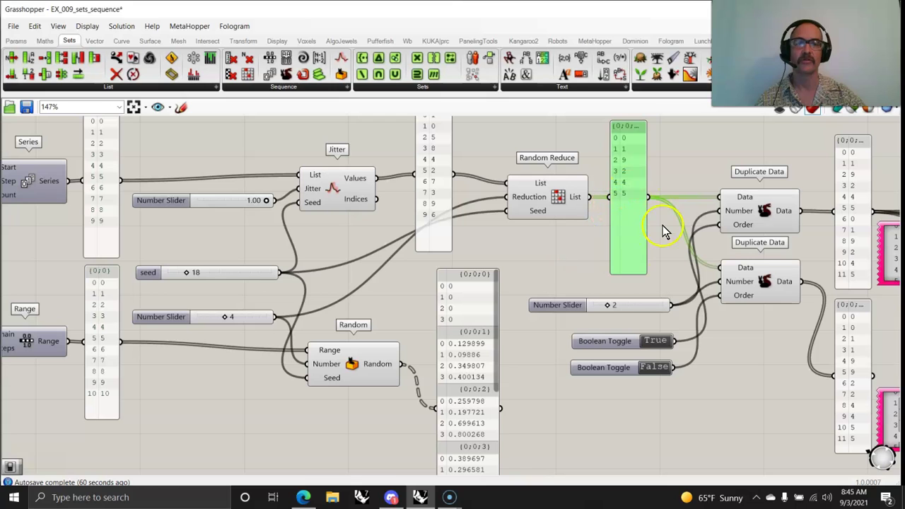
right_click_drag(628, 251, 623, 341)
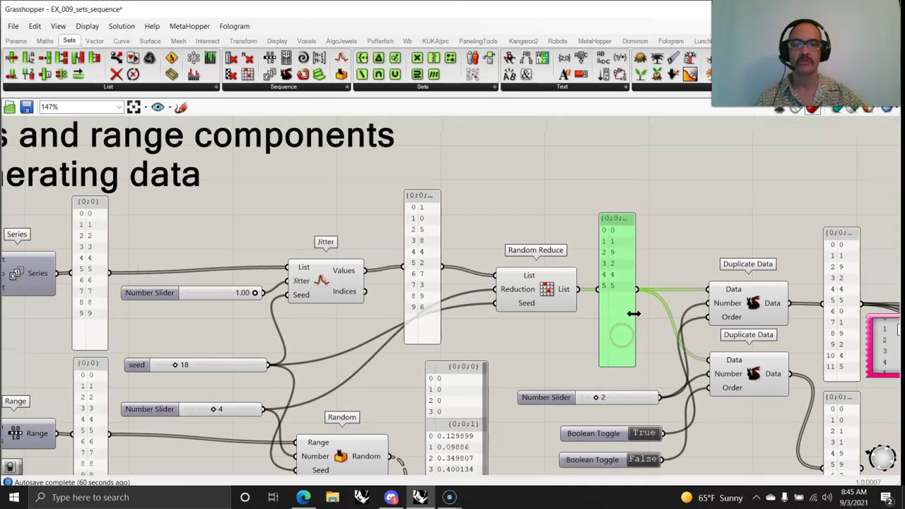
left_click_drag(637, 291, 579, 293, "ctrl+shift")
left_click_drag(618, 269, 622, 196)
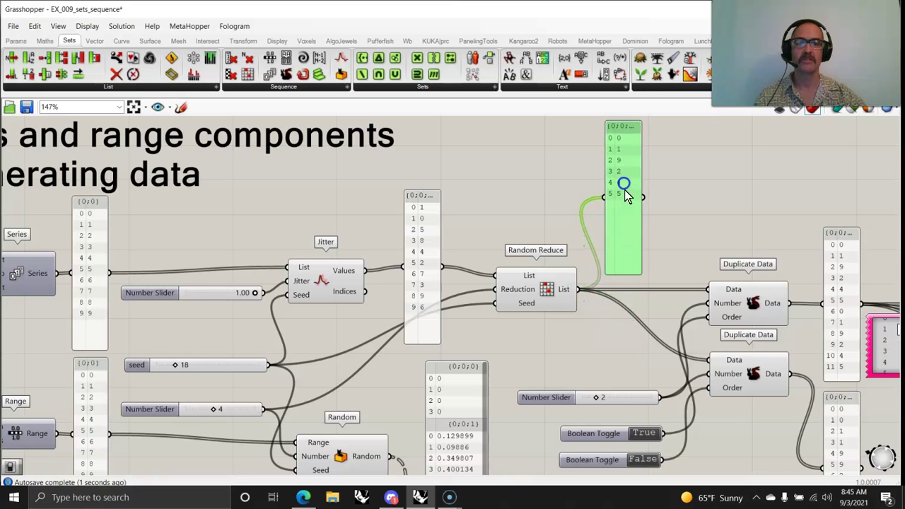
Wire Jitter's Values output directly into Random Reduce's List input and move the Jitter panel above the component chain
right_click_drag(616, 264, 651, 204)
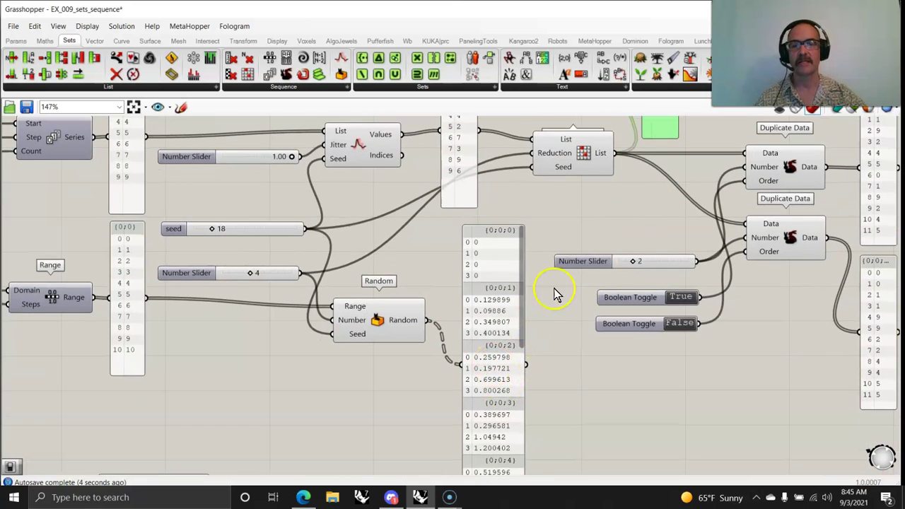
right_click_drag(556, 293, 552, 404)
right_click_drag(463, 242, 481, 324)
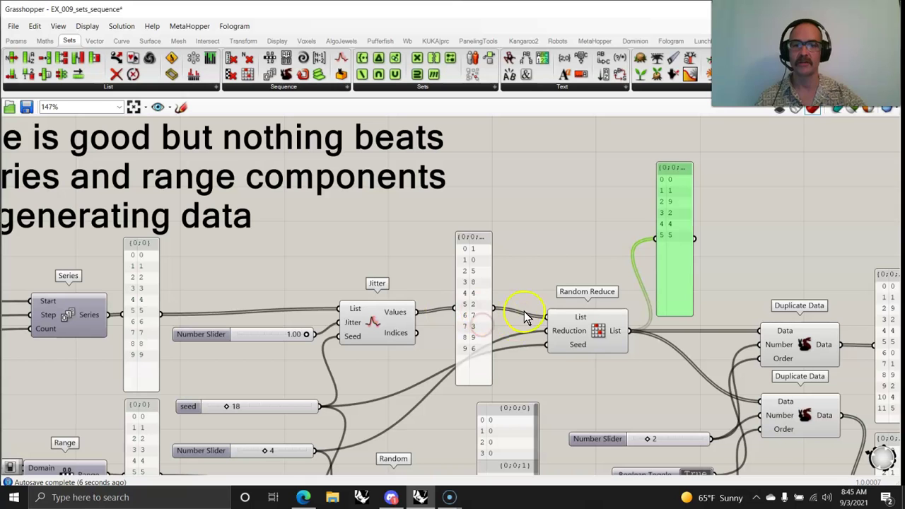
left_click_drag(545, 313, 491, 222)
Shift the upper Duplicate Data output panel slightly and move the number slider level with the lower Duplicate Data's Number input
right_click_drag(678, 392, 558, 337)
left_click_drag(786, 326, 776, 322)
right_click_drag(773, 336, 555, 291)
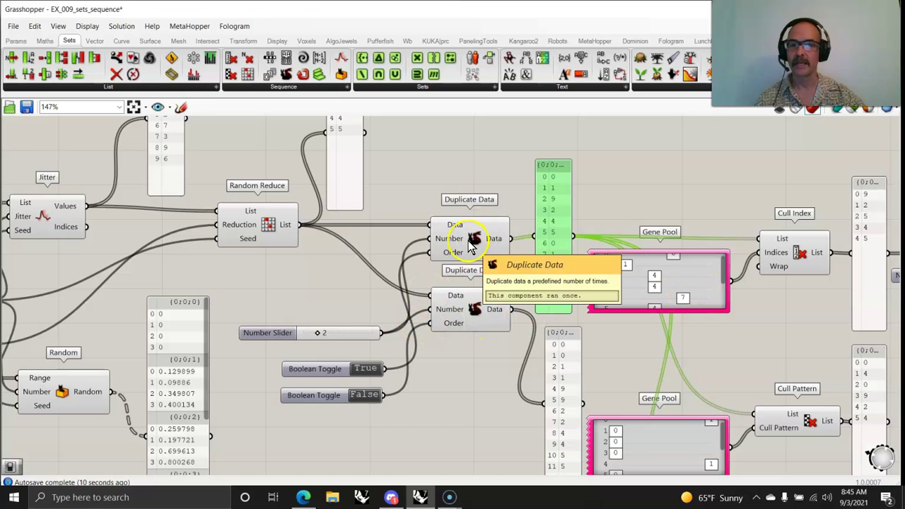
left_click(349, 335)
left_click_drag(349, 336, 336, 311)
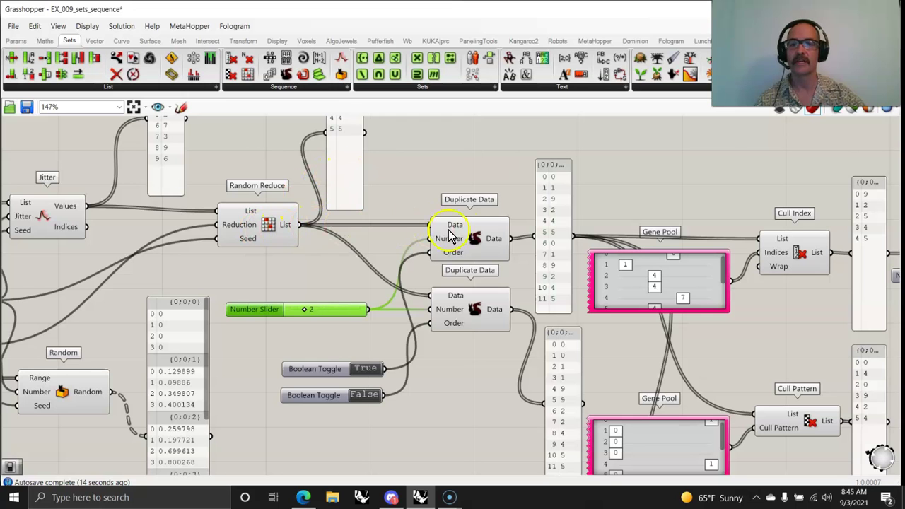
Compare the two Duplicate Data outputs with their Order inputs driven by the True and False toggles
right_click_drag(386, 183, 380, 245)
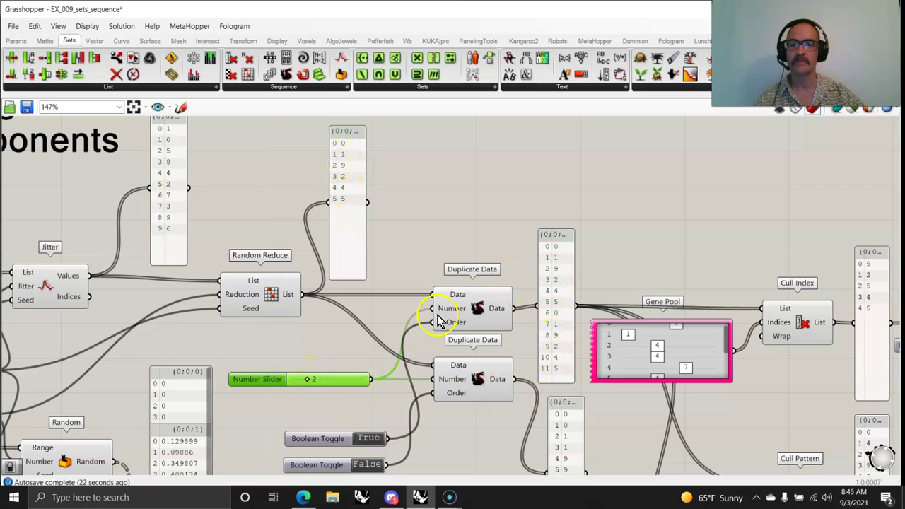
right_click_drag(374, 433, 365, 369)
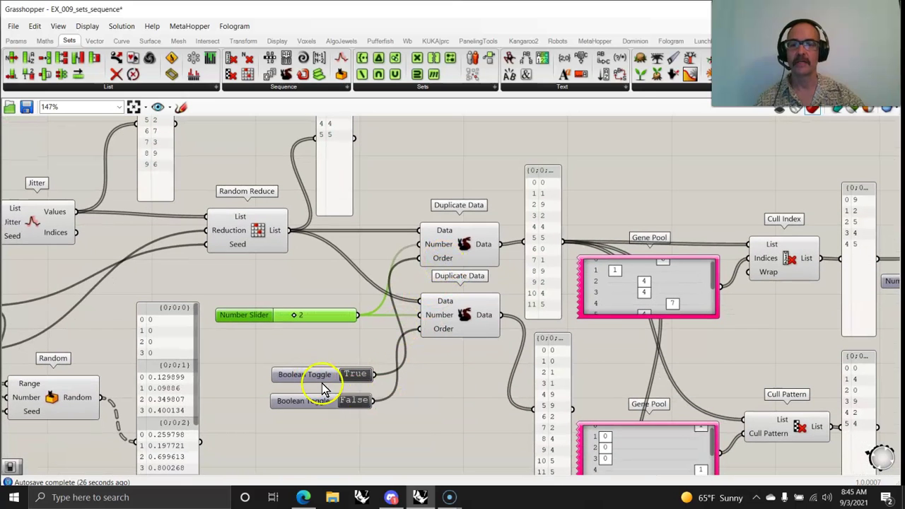
right_click_drag(464, 438, 427, 366)
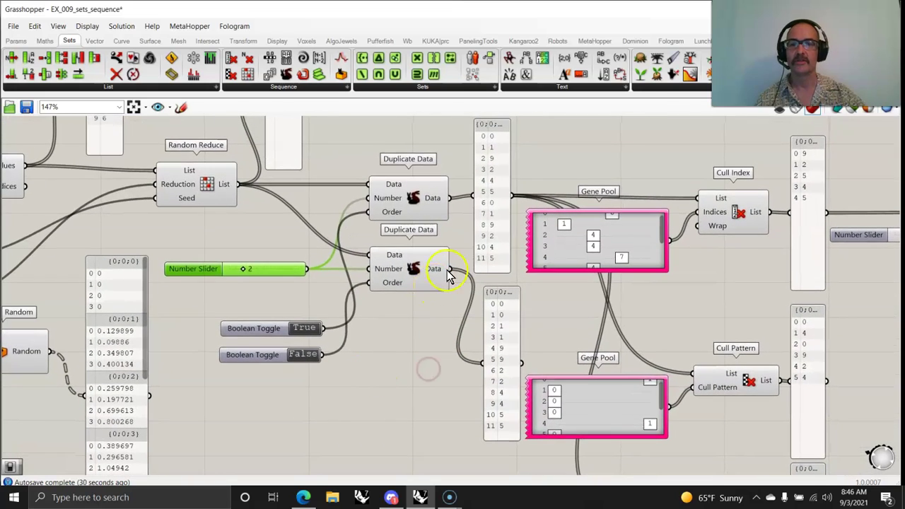
Transfer the upper Duplicate Data panel's outgoing wires to the component's Data output, and move the panel above the component chain
left_click(493, 254)
right_click_drag(496, 242, 440, 337)
left_click_drag(459, 290, 391, 293, "ctrl+shift")
left_click_drag(437, 273, 441, 179)
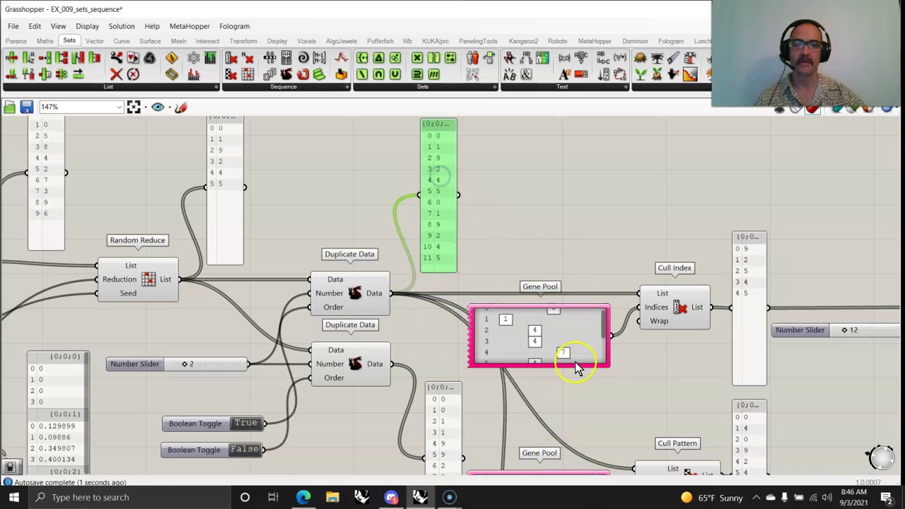
Enlarge the Gene Pool feeding Cull Index and check its gene count and value limits without changing them
right_click_drag(630, 415, 572, 305)
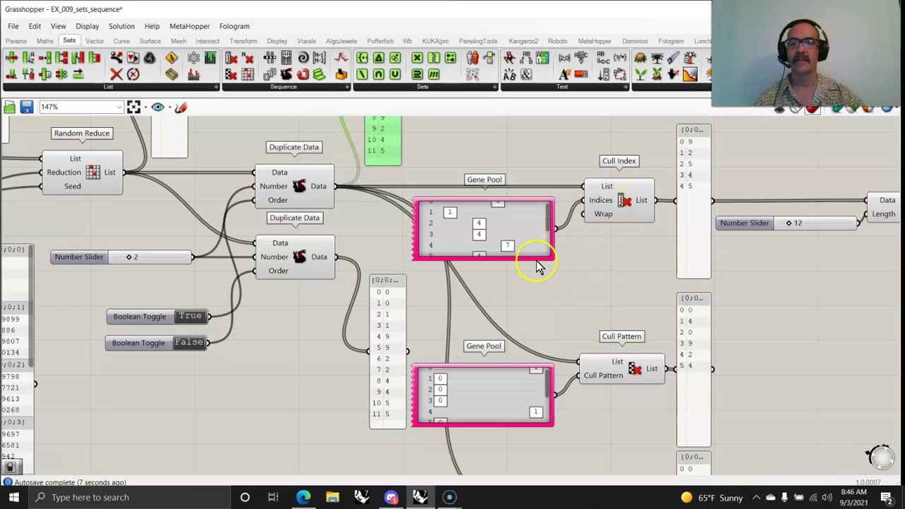
left_click_drag(535, 258, 534, 294)
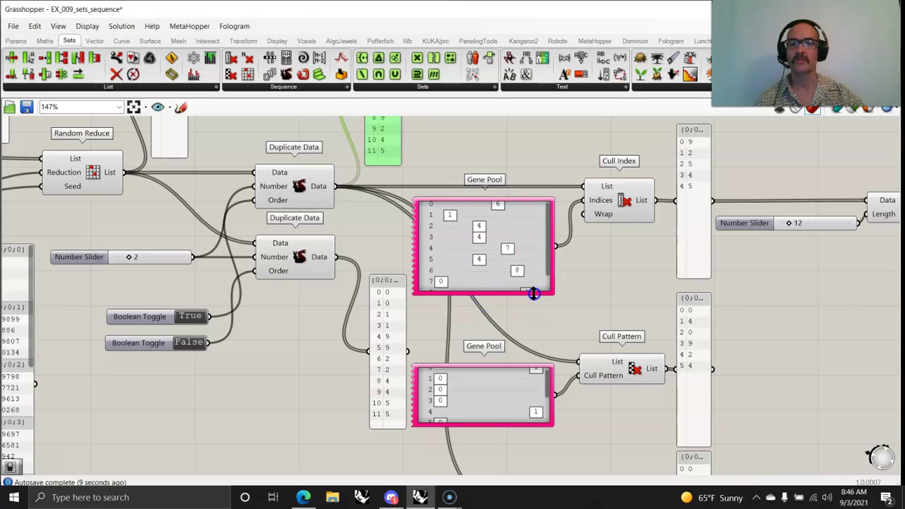
right_click(481, 279)
left_click(519, 338)
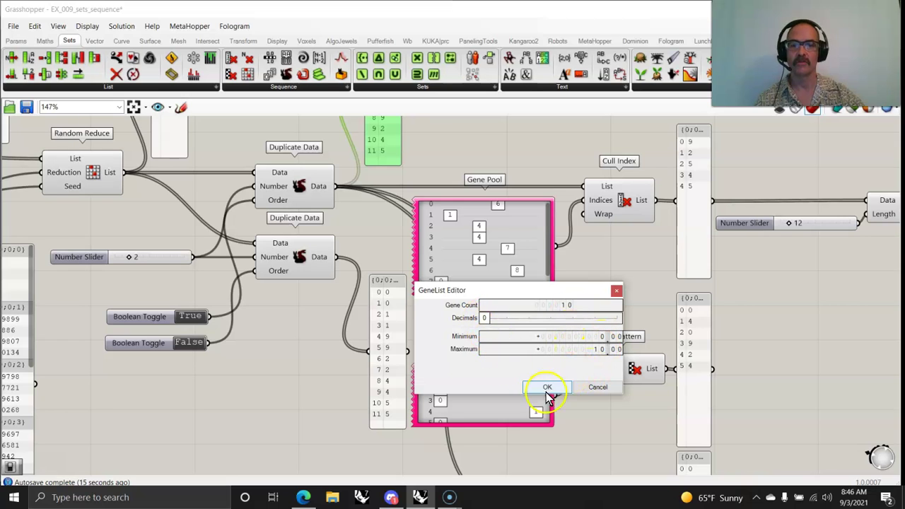
left_click(596, 388)
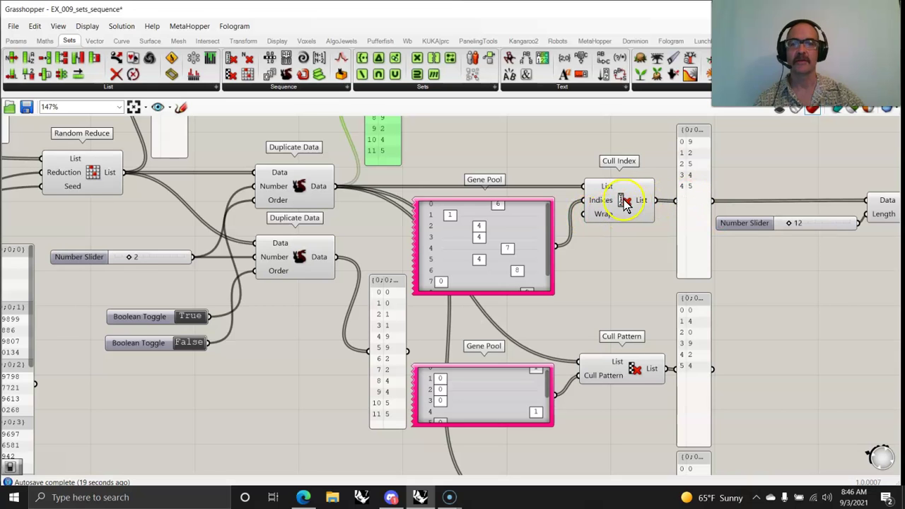
Randomize the values of the Gene Pool feeding Cull Index several times, finishing with the 100% option
right_click(499, 269)
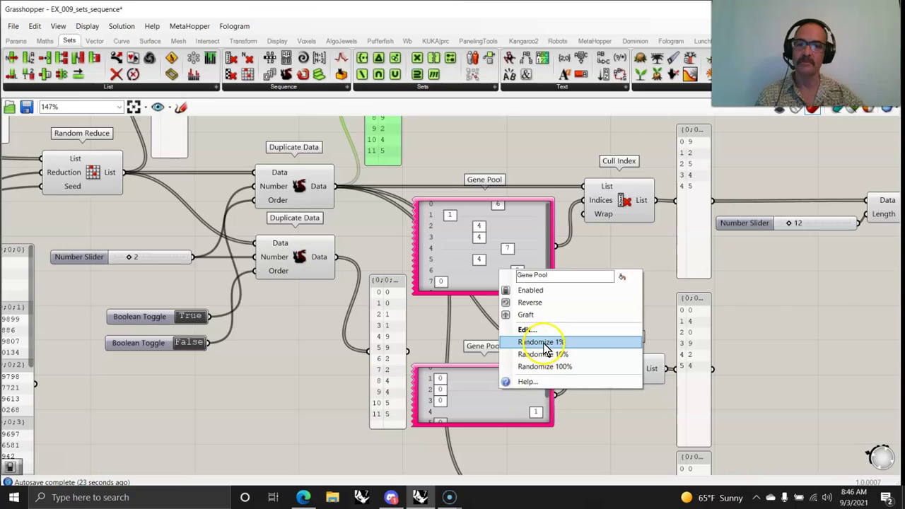
left_click(544, 349)
right_click(496, 283)
left_click(545, 350)
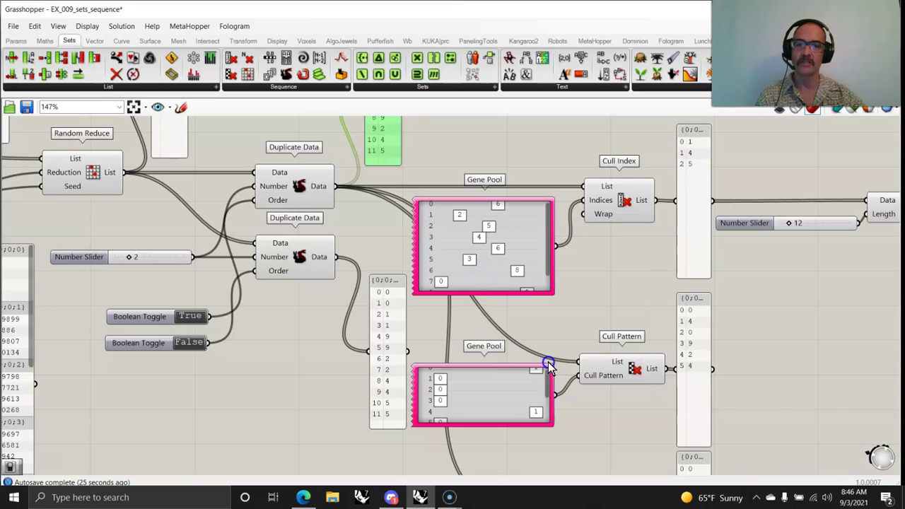
right_click(483, 277)
left_click(530, 367)
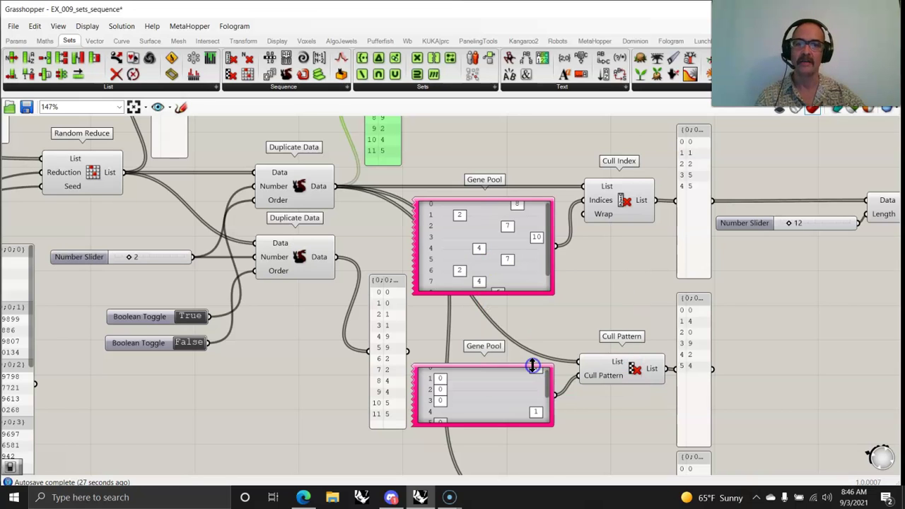
Enlarge the Gene Pool feeding Cull Pattern to expose more of its 0 and 1 values
right_click_drag(607, 316, 624, 264)
mouse_move(528, 370)
left_mouse_down()
mouse_move(527, 421)
mouse_move(515, 372)
left_mouse_up()
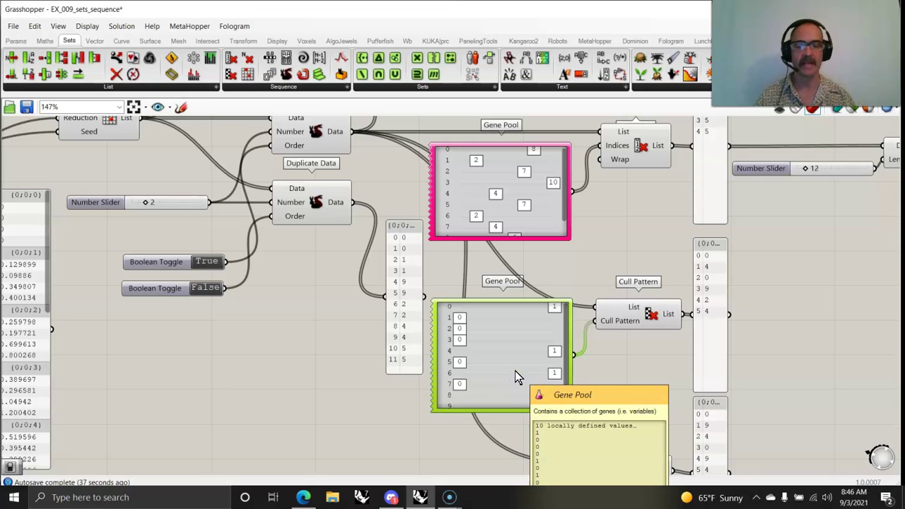
left_click(515, 375)
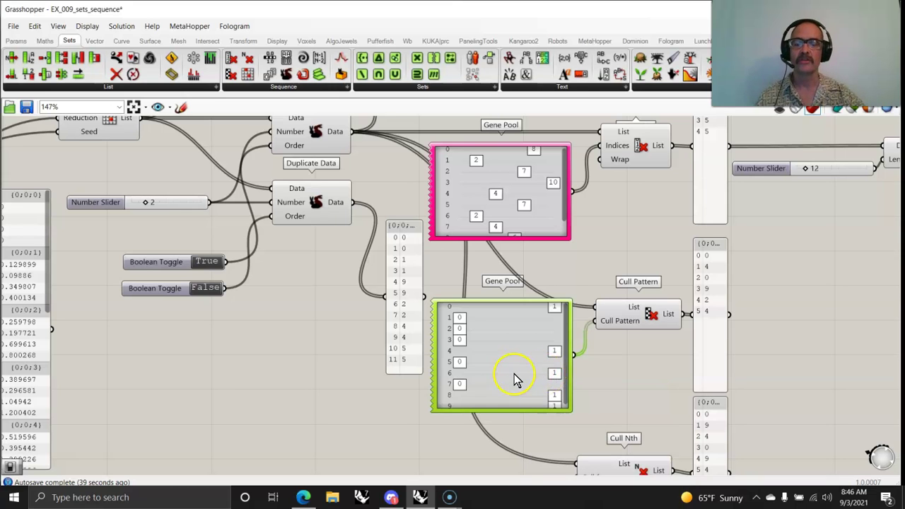
Lengthen the Repeat Data output panel and shift it, the Repeat Data component and its Length slider farther from the Cull Index panel
right_click_drag(634, 402, 495, 420)
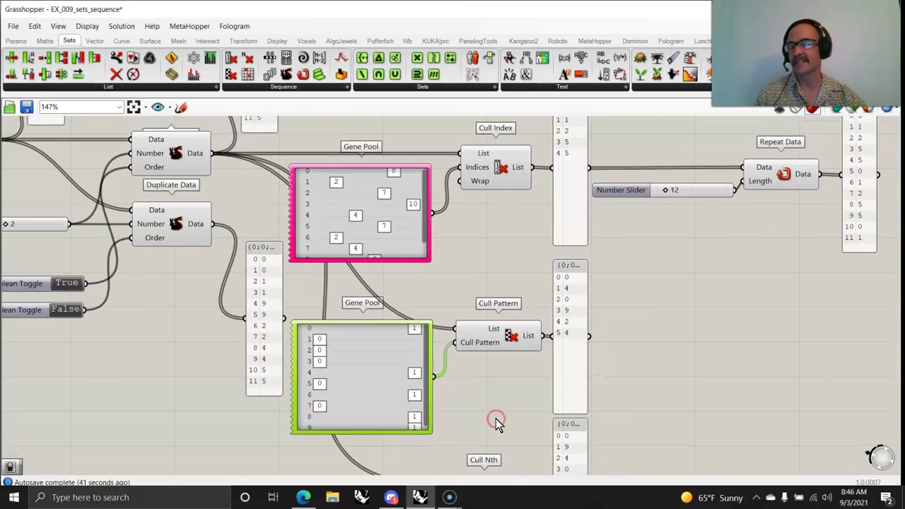
scroll(496, 419, "down", 2)
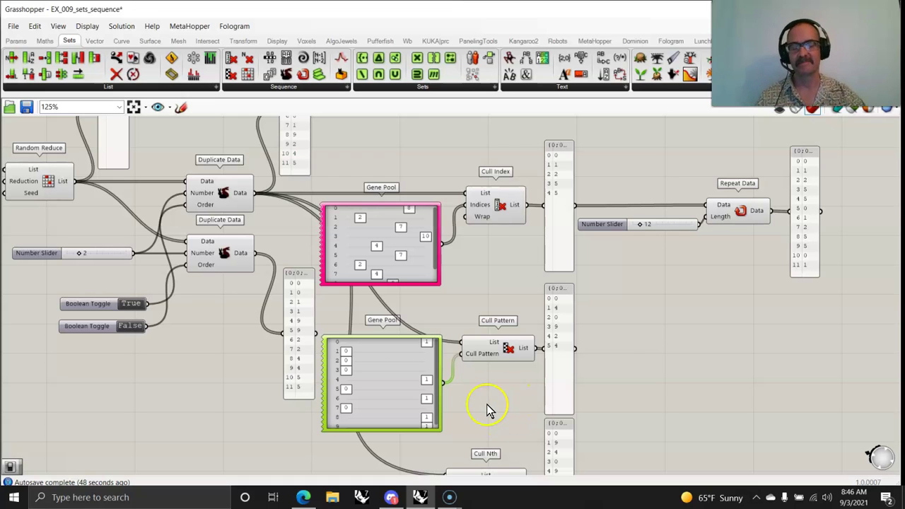
right_click_drag(502, 421, 487, 331)
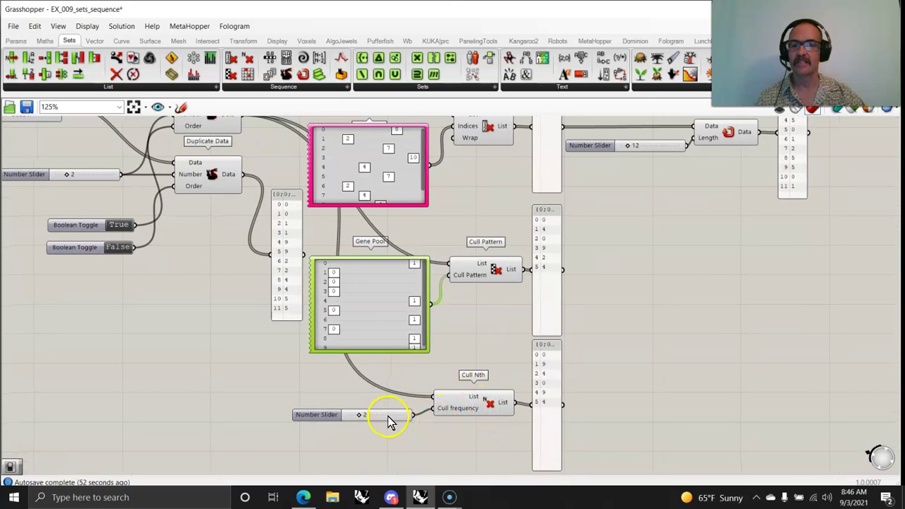
right_click_drag(459, 354, 421, 382)
right_click_drag(606, 325, 506, 401)
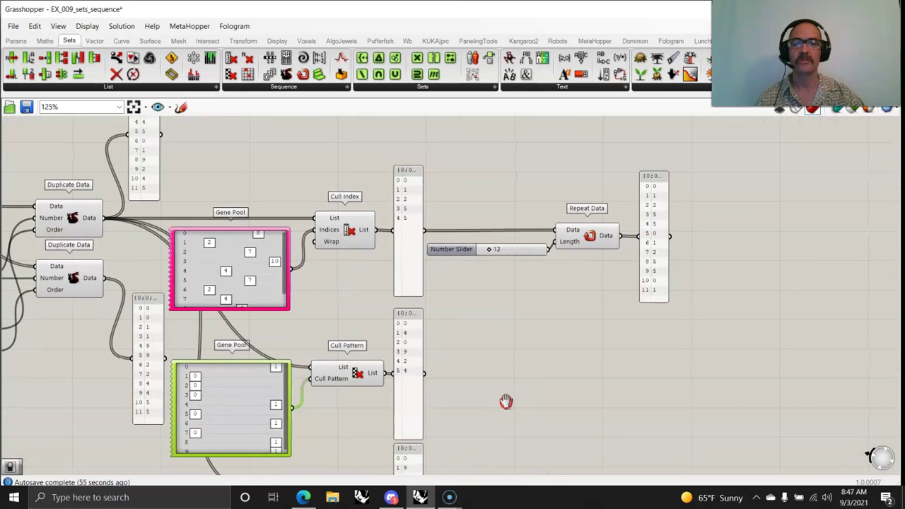
left_click_drag(654, 302, 683, 311)
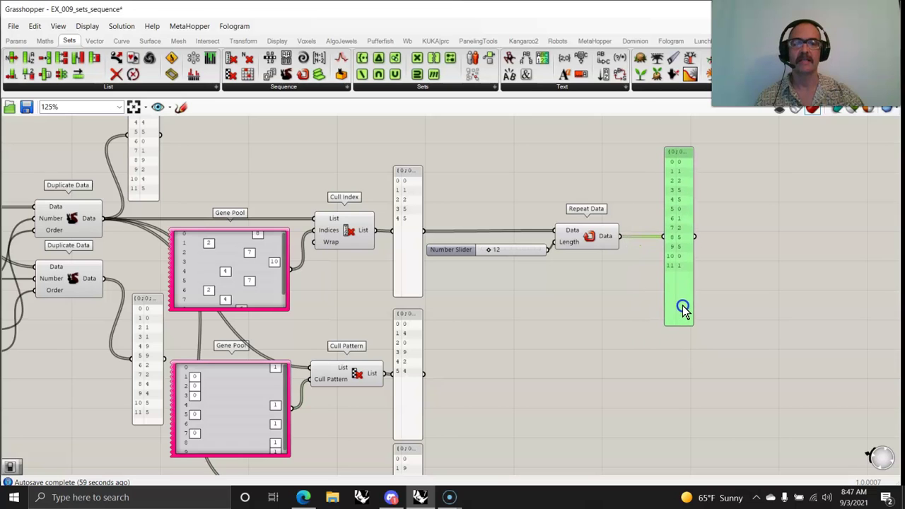
left_click_drag(599, 239, 627, 238)
left_click_drag(516, 252, 529, 259)
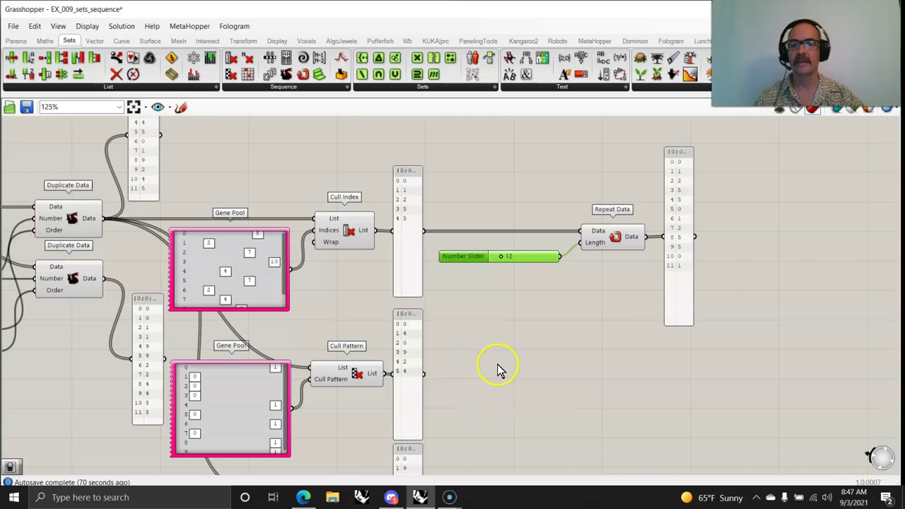
Examine the wider definition, including the Fibonacci and Range examples beneath the main component chain
scroll(497, 364, "down", 2)
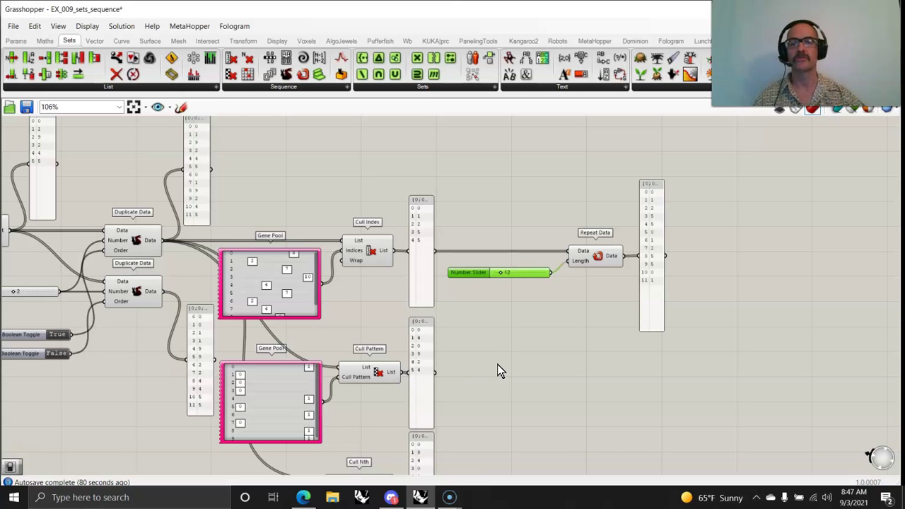
scroll(498, 362, "down", 1)
right_click_drag(502, 364, 693, 331)
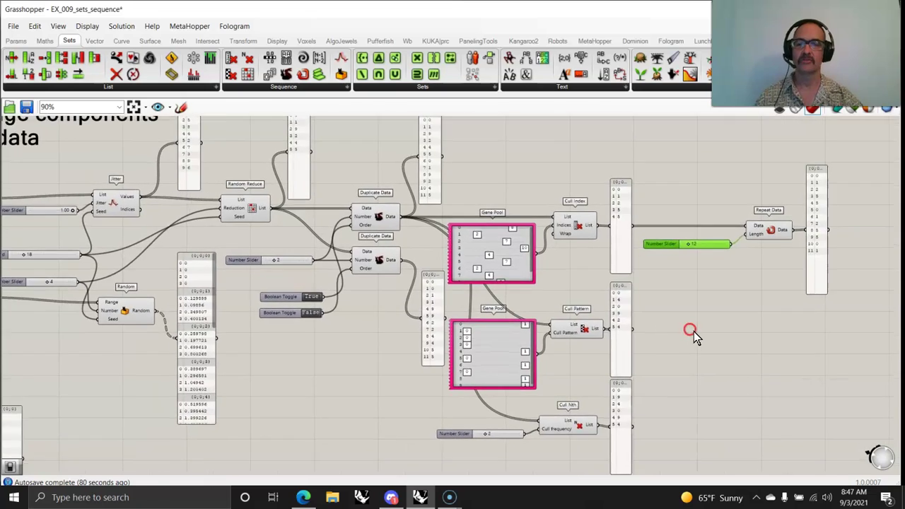
scroll(693, 331, "down", 2)
right_click_drag(418, 383, 651, 284)
right_click_drag(476, 397, 534, 321)
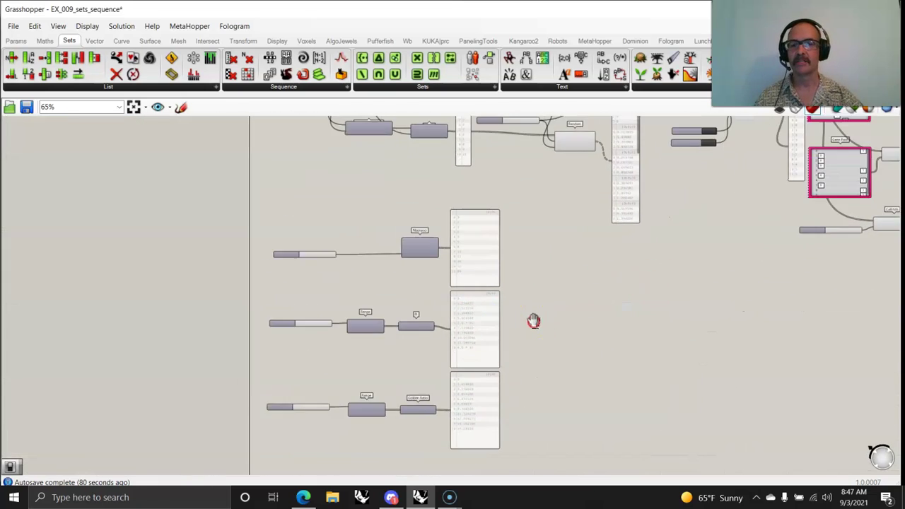
scroll(424, 273, "up", 4)
scroll(415, 297, "down", 3)
right_click_drag(477, 351, 402, 361)
scroll(428, 289, "down", 2)
scroll(405, 284, "up", 2)
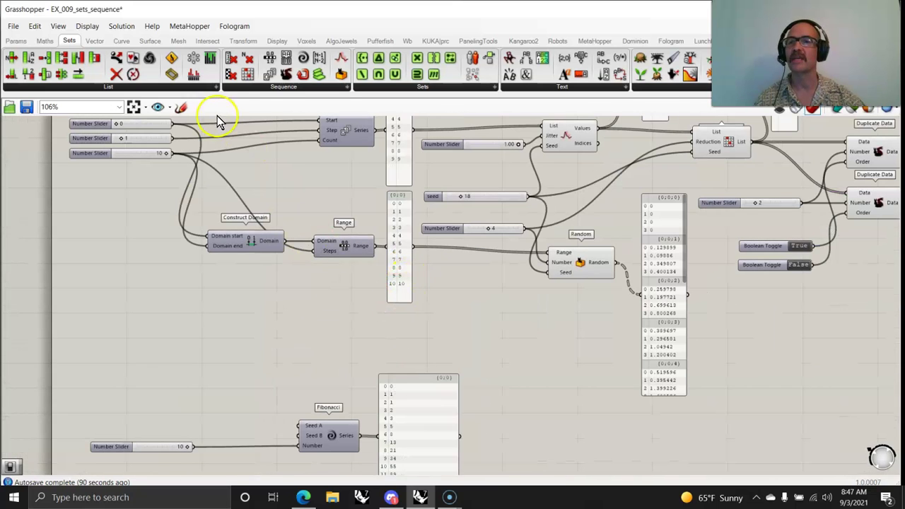
Add a Sequence component to the empty canvas area between the Range and Fibonacci components
left_click(283, 86)
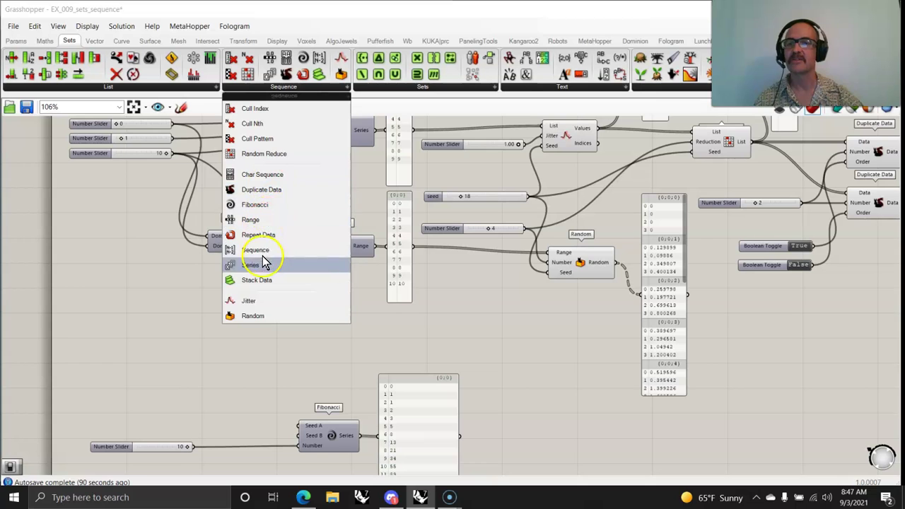
left_click_drag(255, 249, 328, 329)
scroll(332, 329, "up", 3)
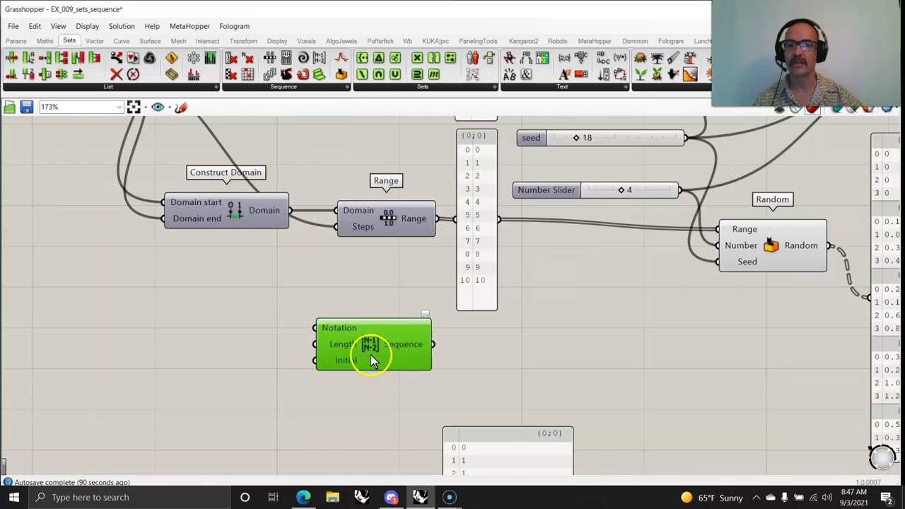
left_click_drag(372, 335, 336, 316)
left_click(293, 87)
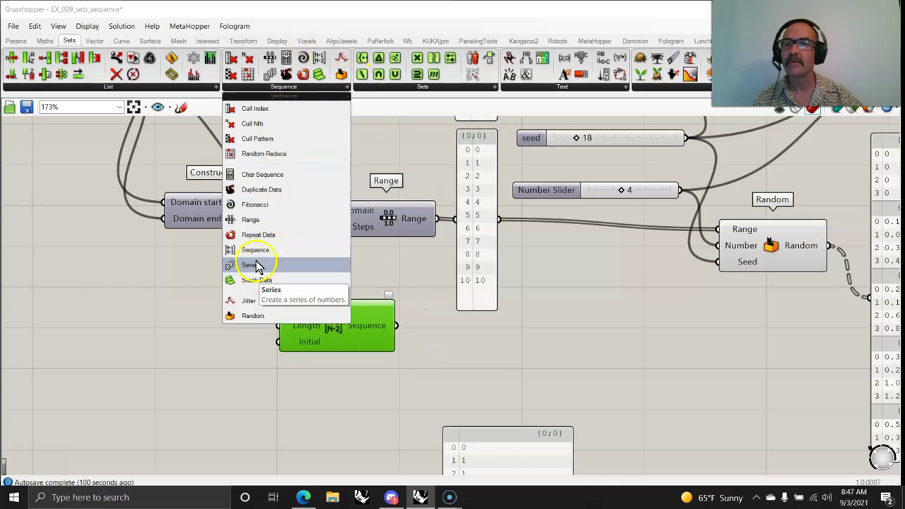
left_click(316, 369)
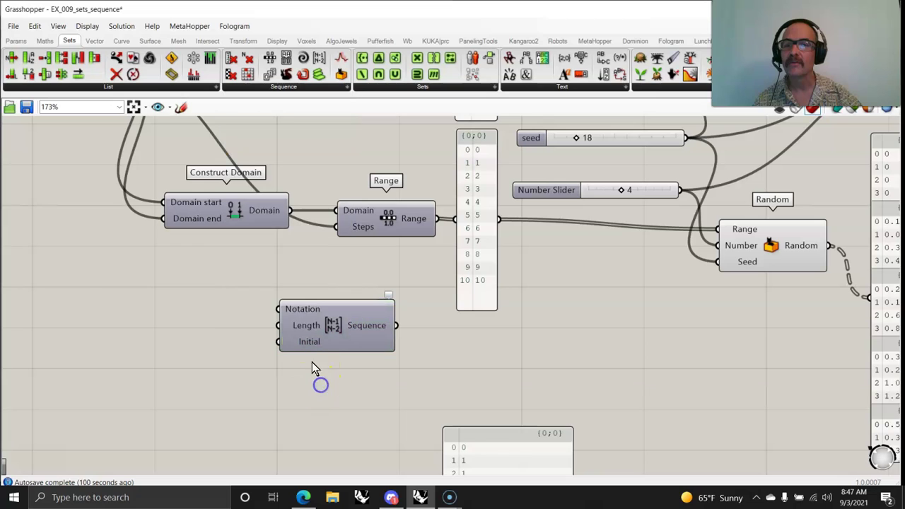
left_click(278, 87)
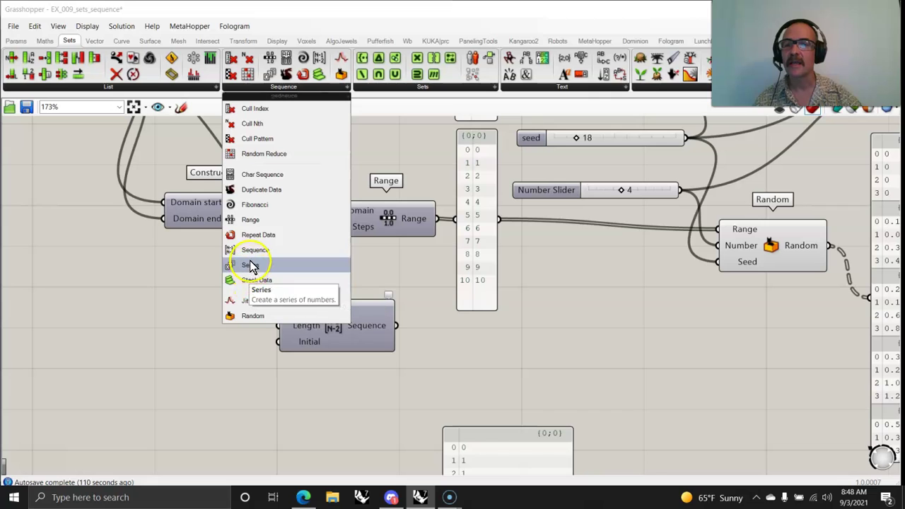
left_click(259, 396)
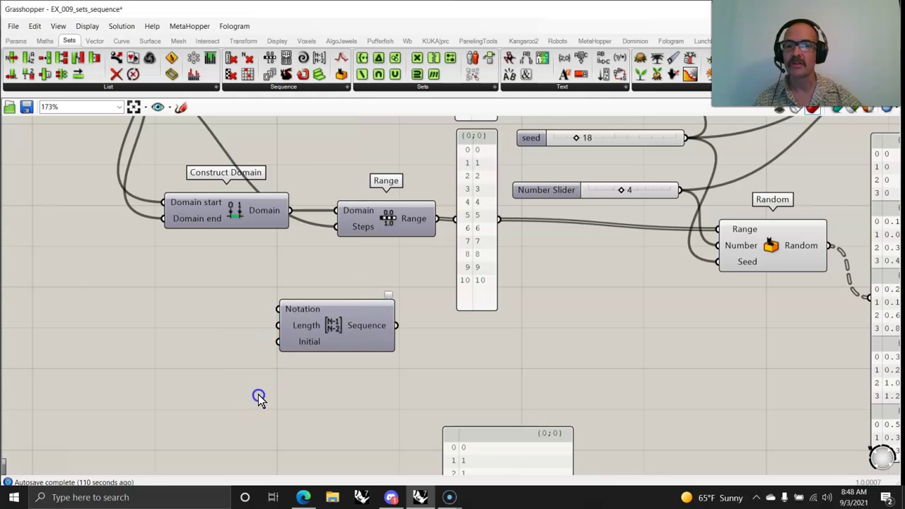
Inspect the Sequence component's description and the default values of its Notation, Length and Initial inputs
right_click(336, 324)
left_click(334, 324)
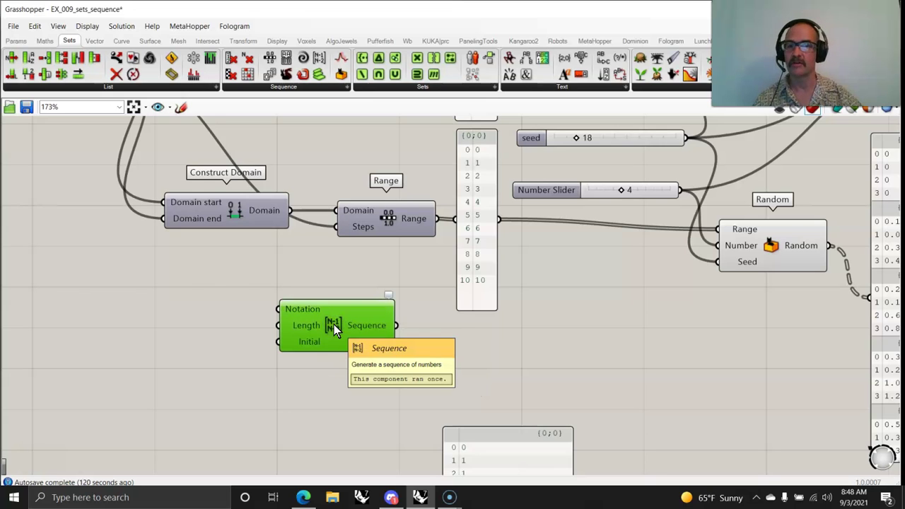
left_click(299, 312)
mouse_move(299, 312)
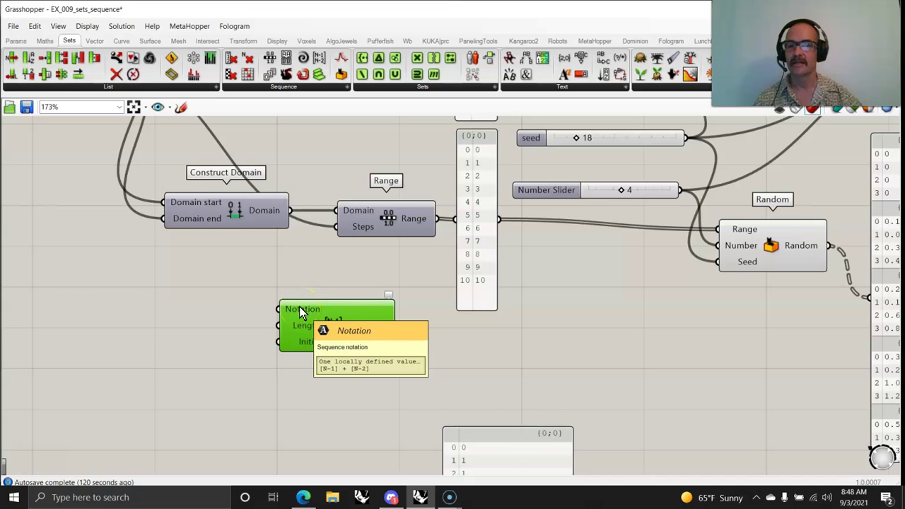
left_click(301, 325)
mouse_move(303, 325)
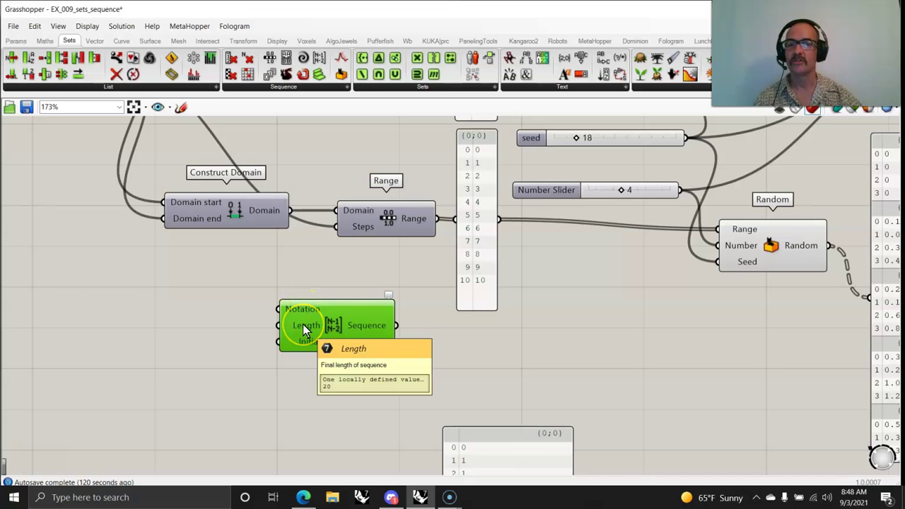
left_click(308, 343)
mouse_move(308, 343)
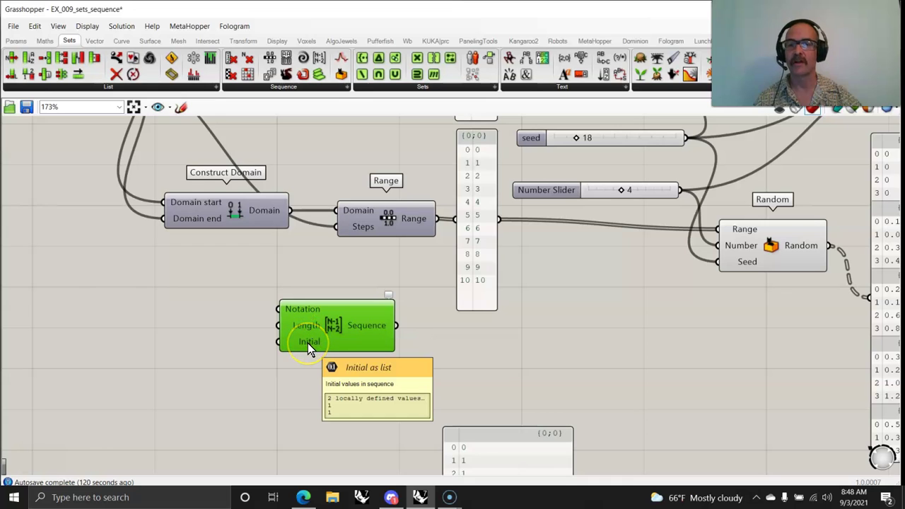
left_click(306, 351)
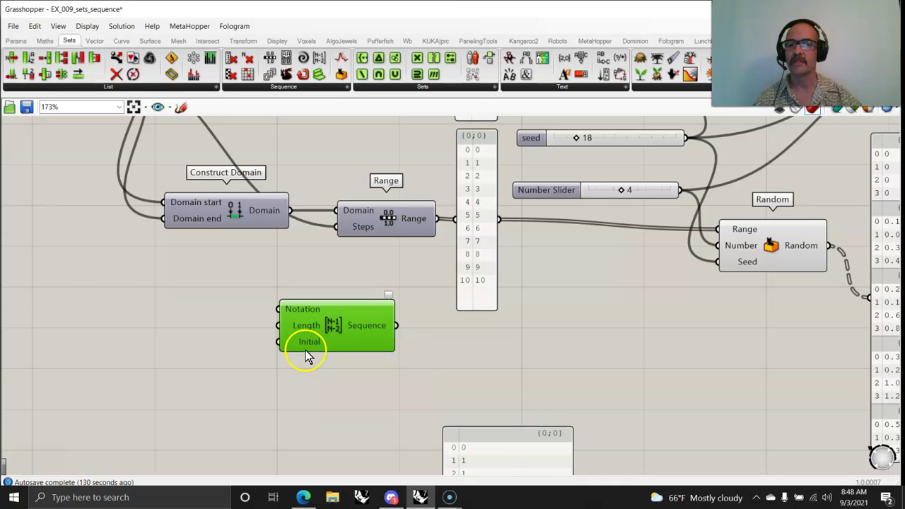
Move the Sequence component into the empty canvas area beneath the main chain, clear of the other components
left_click_drag(330, 333, 463, 366)
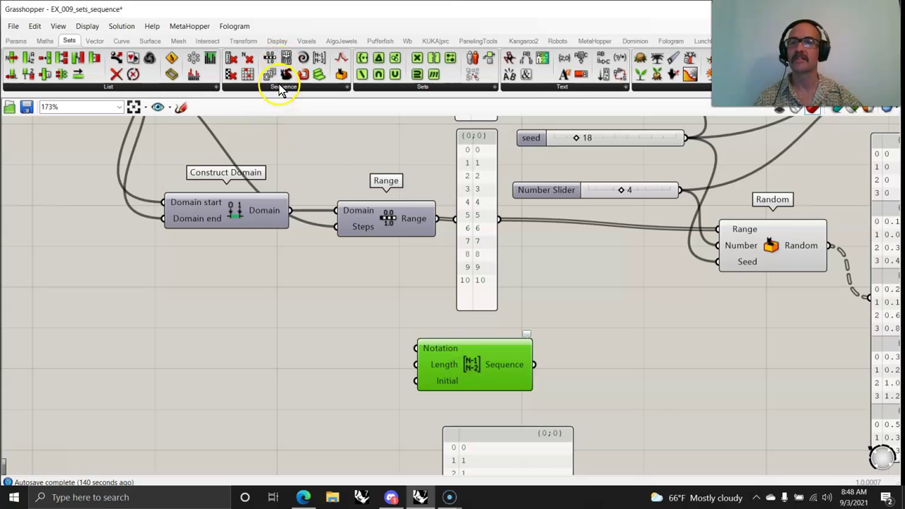
scroll(329, 225, "down", 5)
right_click_drag(302, 290, 259, 324)
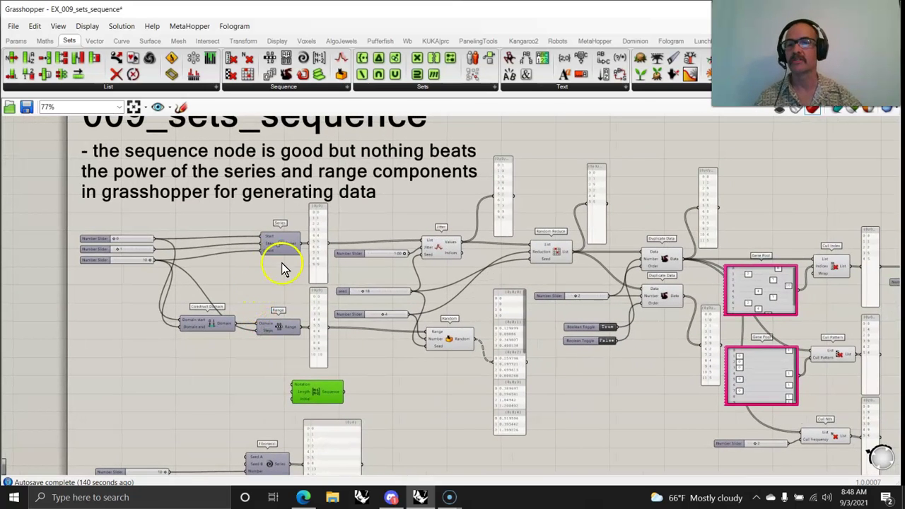
right_click_drag(414, 400, 405, 298)
left_click_drag(303, 289, 545, 418)
Select the entire exercise definition together with its title texts and group it
scroll(543, 415, "down", 5)
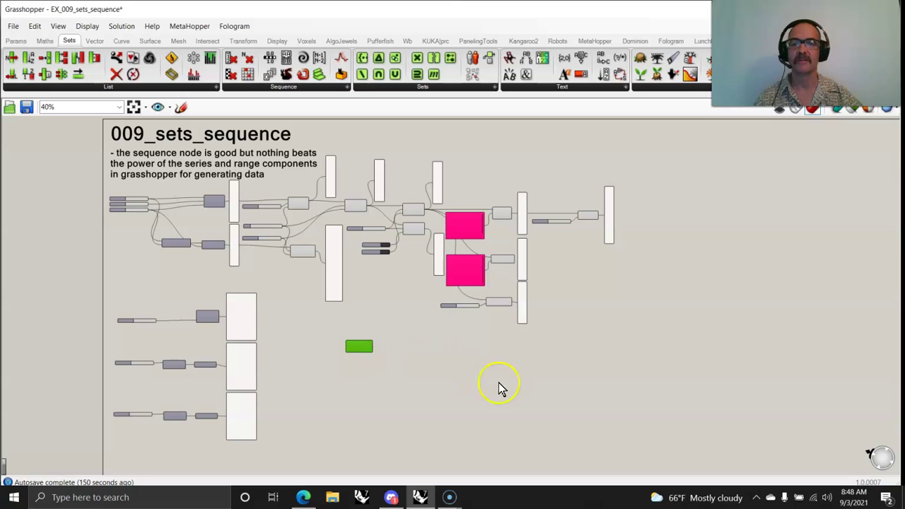
scroll(457, 361, "down", 1)
left_click_drag(632, 430, 64, 177)
right_click(65, 178)
left_click(94, 259)
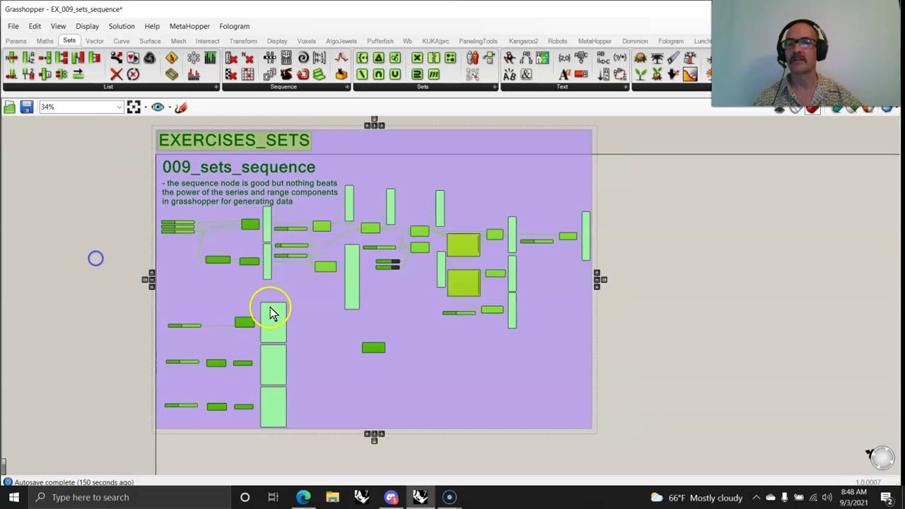
right_click(520, 384)
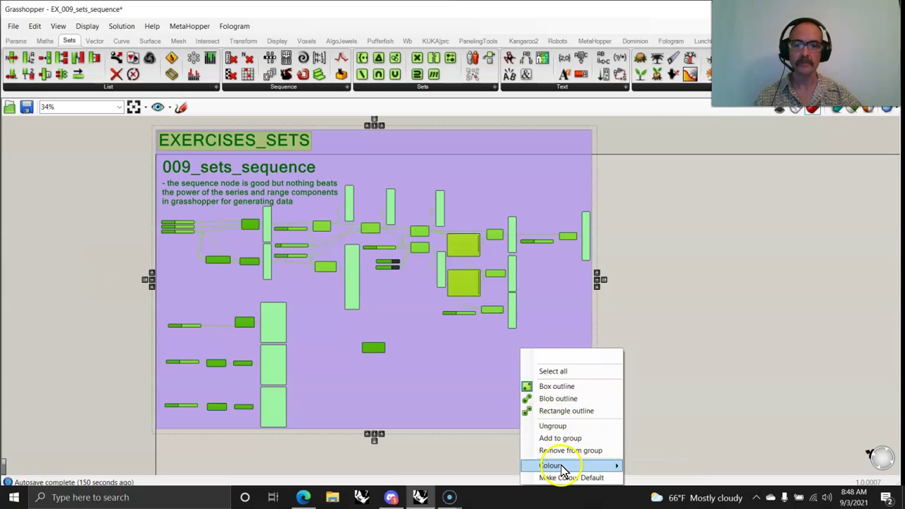
mouse_move(558, 465)
left_click(739, 385)
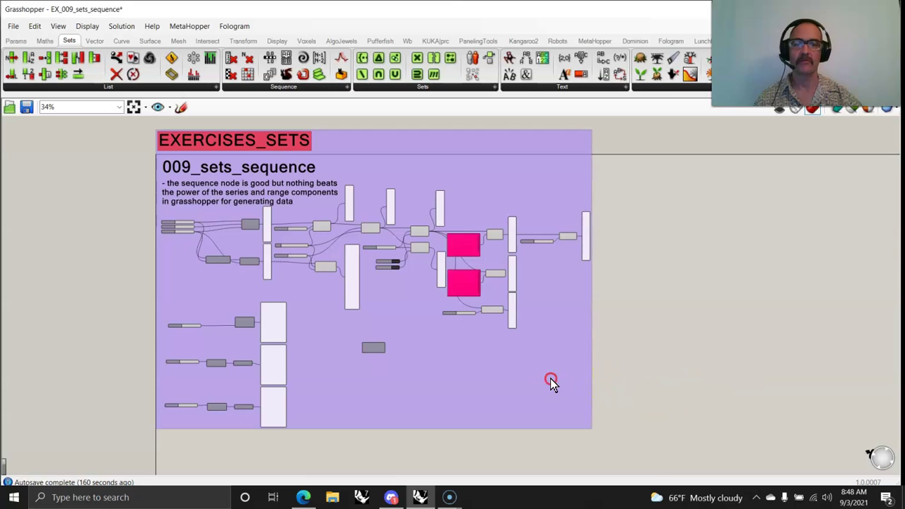
Change the background colour of the group enclosing the whole exercise definition to a bright cyan
right_click(552, 382)
mouse_move(580, 465)
left_click(769, 377)
left_click_drag(768, 376, 807, 400)
left_click(865, 350)
scroll(340, 280, "up", 1)
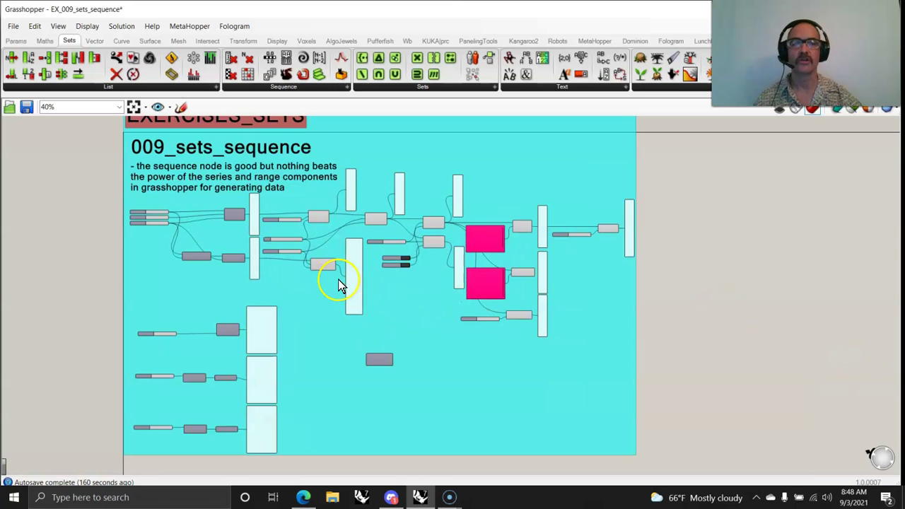
Save the grouped and recoloured exercise definition under its existing file name, EX_009_sets_sequence
scroll(306, 317, "down", 4)
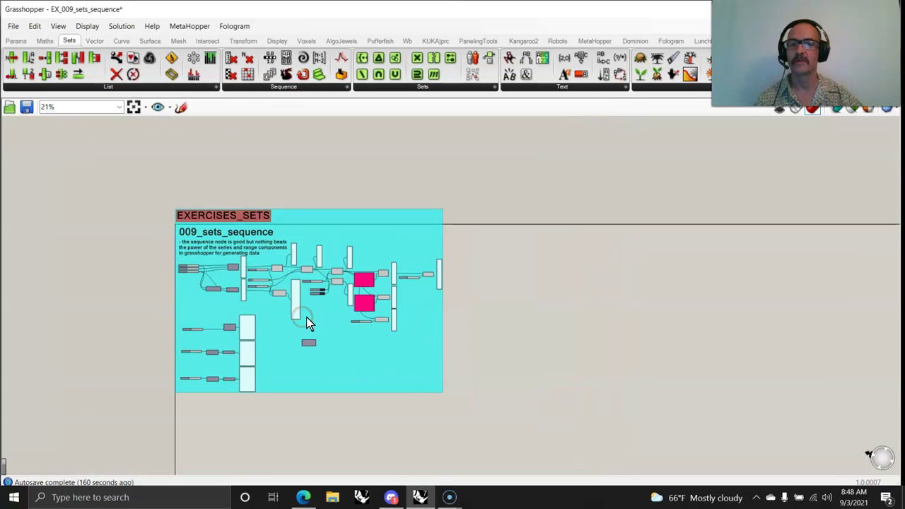
left_click_drag(476, 396, 96, 203)
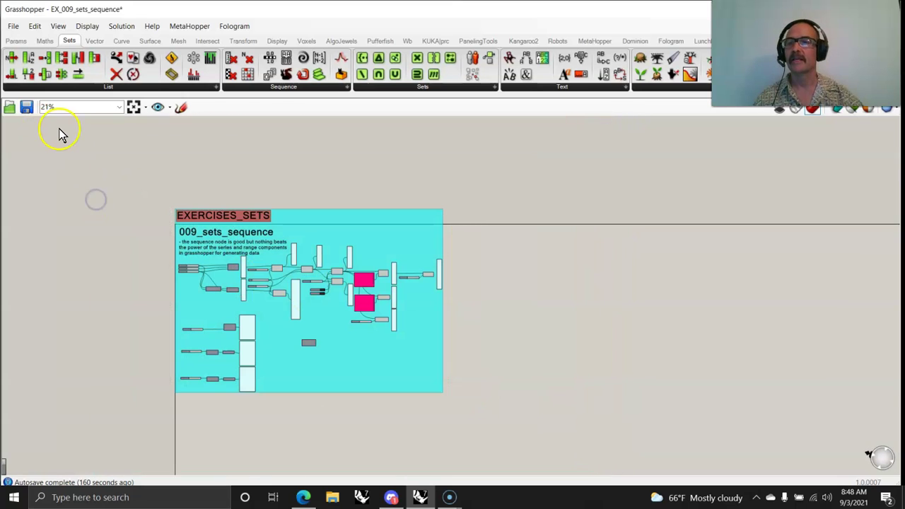
left_click(13, 26)
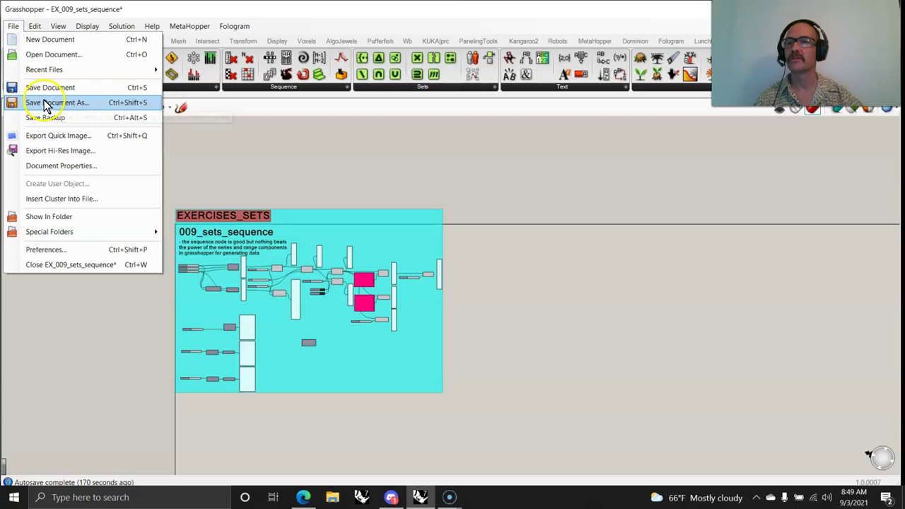
left_click(44, 87)
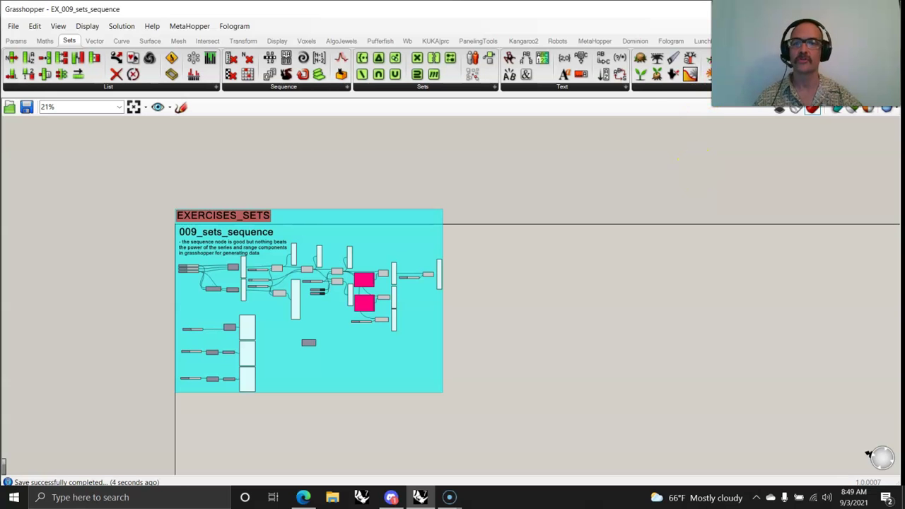
scroll(308, 364, "up", 4)
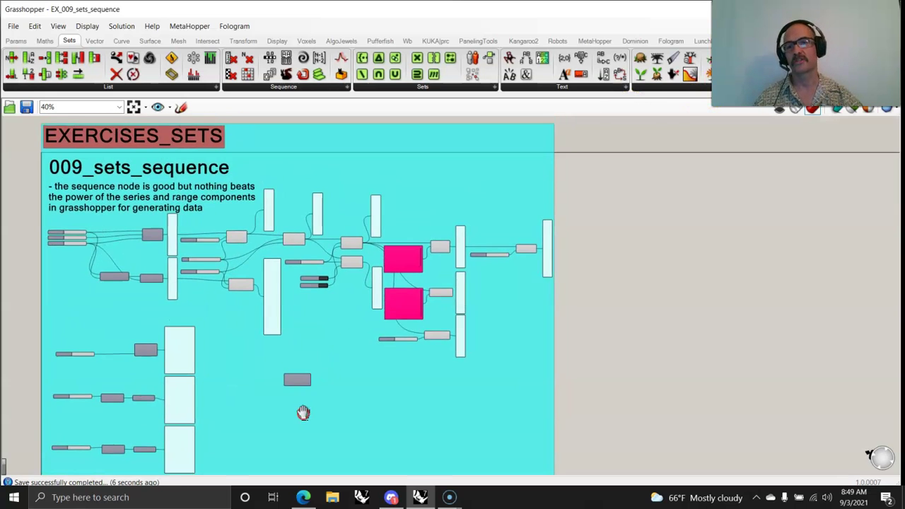
scroll(278, 409, "down", 1)
mouse_move(278, 409)
right_mouse_down()
mouse_move(250, 401)
mouse_move(282, 410)
right_mouse_up()
scroll(250, 400, "up", 1)
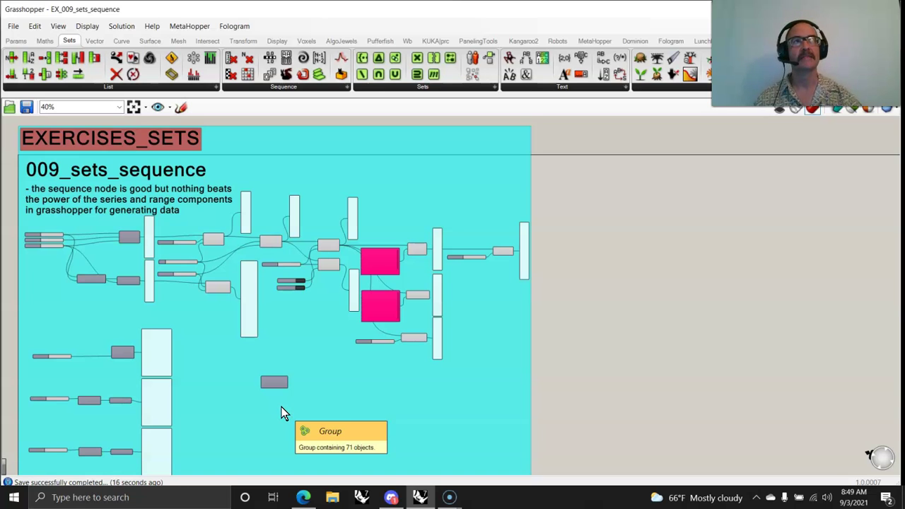
left_click(277, 401)
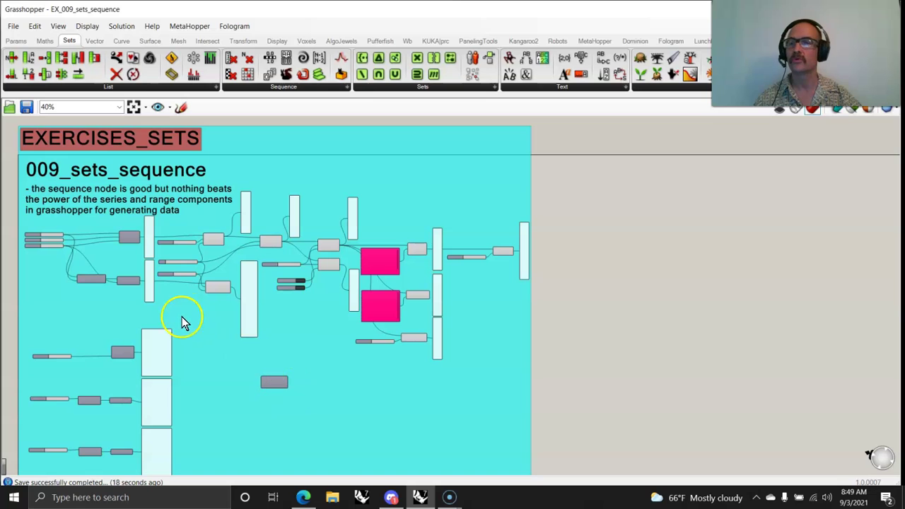